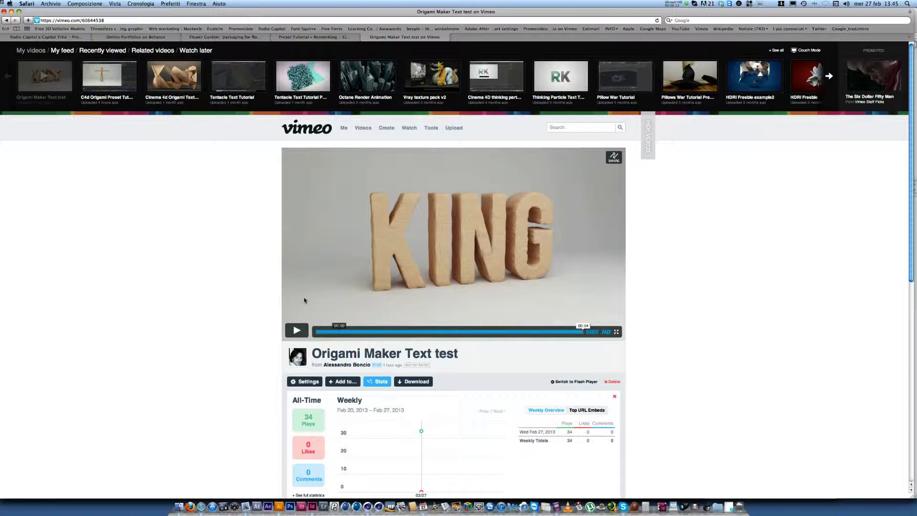
# - Play the Vimeo Origami Maker text test video of cardboard KING letters
pyautogui.click(297, 330)
pyautogui.moveTo(362, 500)
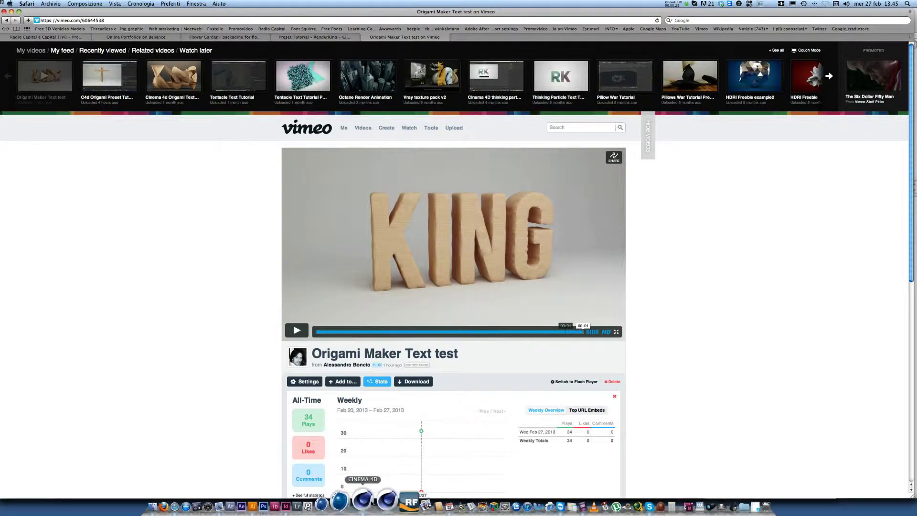
# - In Cinema 4D, add a MoText object reading 'Text' and set its Align to Middle
pyautogui.click(367, 506)
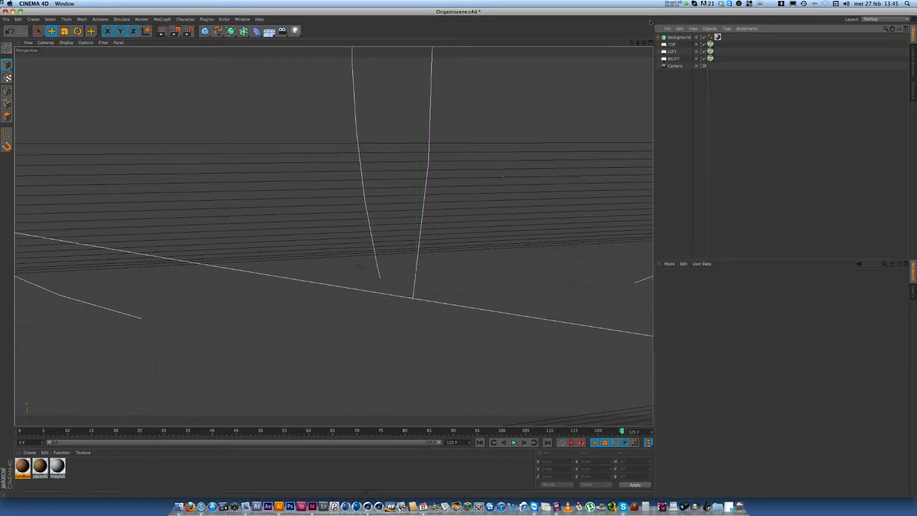
pyautogui.moveTo(433, 233)
pyautogui.keyDown('alt'); pyautogui.mouseDown()
pyautogui.moveTo(459, 255)
pyautogui.moveTo(394, 69)
pyautogui.mouseUp(); pyautogui.keyUp('alt')
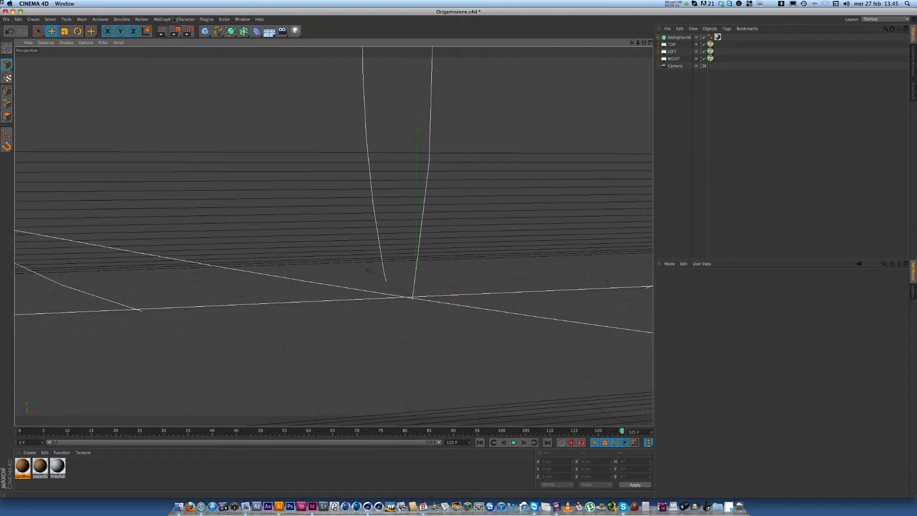
pyautogui.click(159, 19)
pyautogui.click(176, 100)
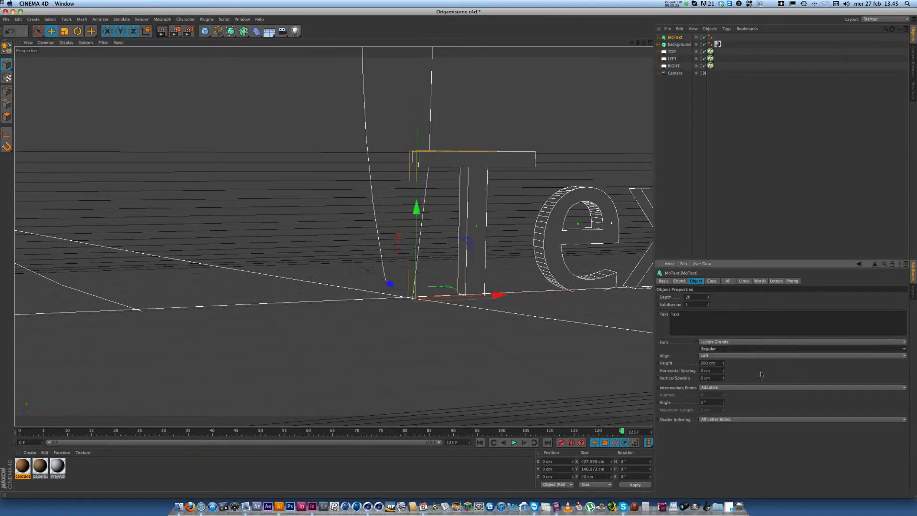
pyautogui.click(757, 347)
pyautogui.click(727, 356)
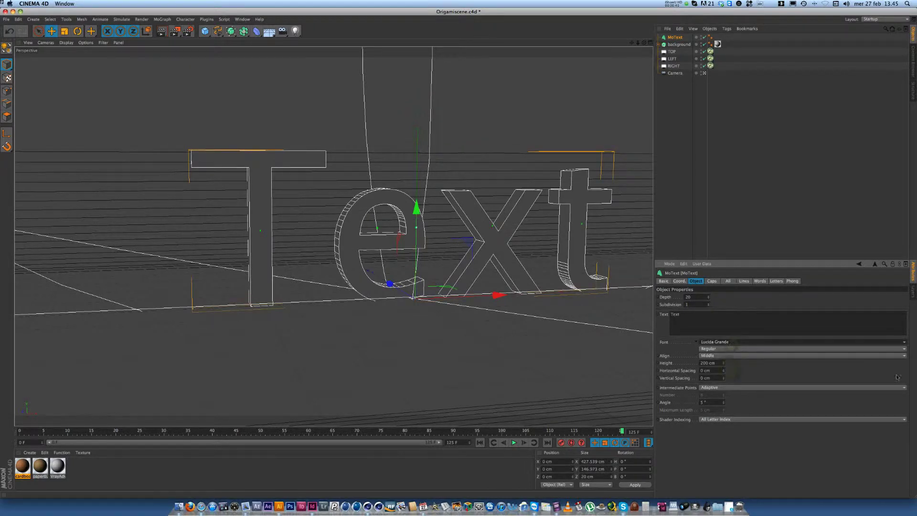
# - Make the MoText read 'RENDER' in Bebas, with reduced Height and increased Depth
pyautogui.click(852, 342)
pyautogui.scroll(15, 783, 79)
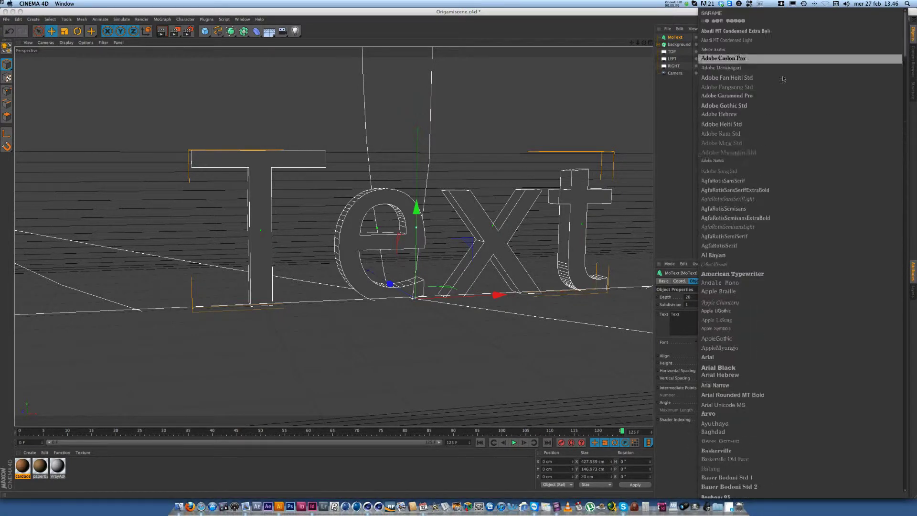
pyautogui.scroll(-10, 738, 434)
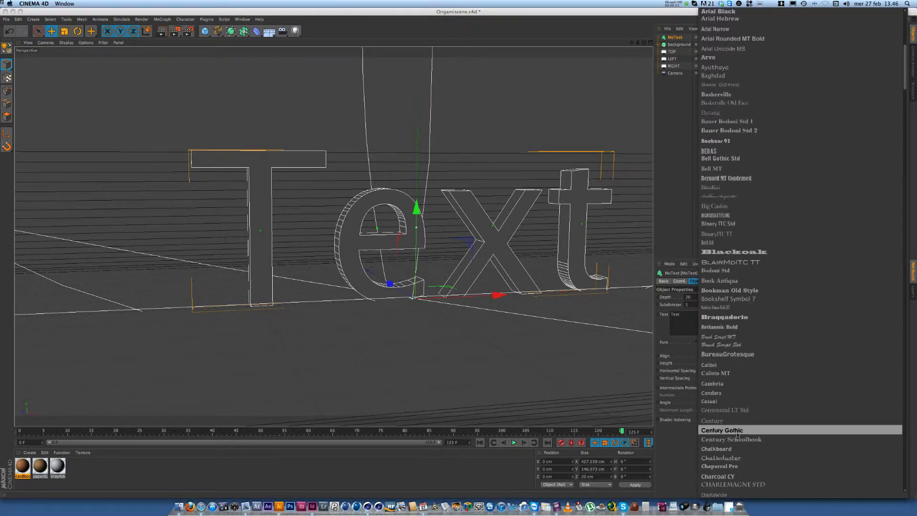
pyautogui.click(761, 153)
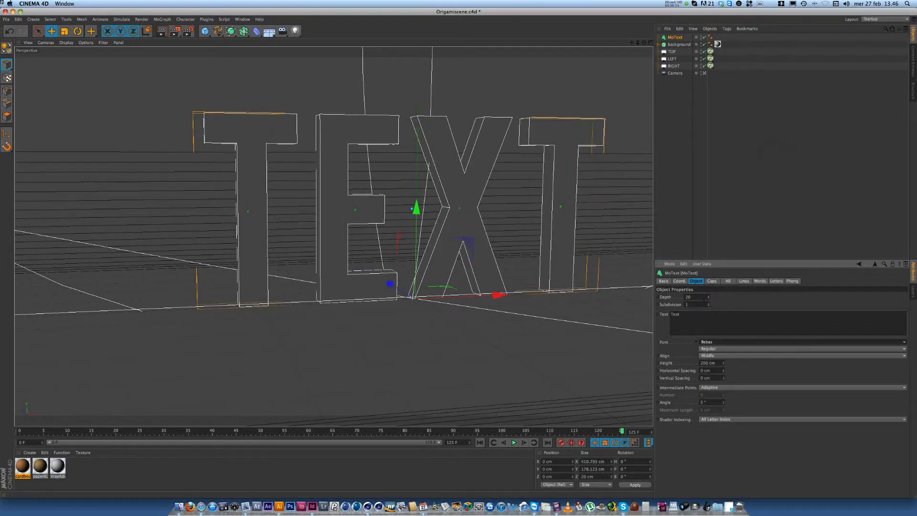
pyautogui.moveTo(725, 364); pyautogui.dragTo(911, 322)
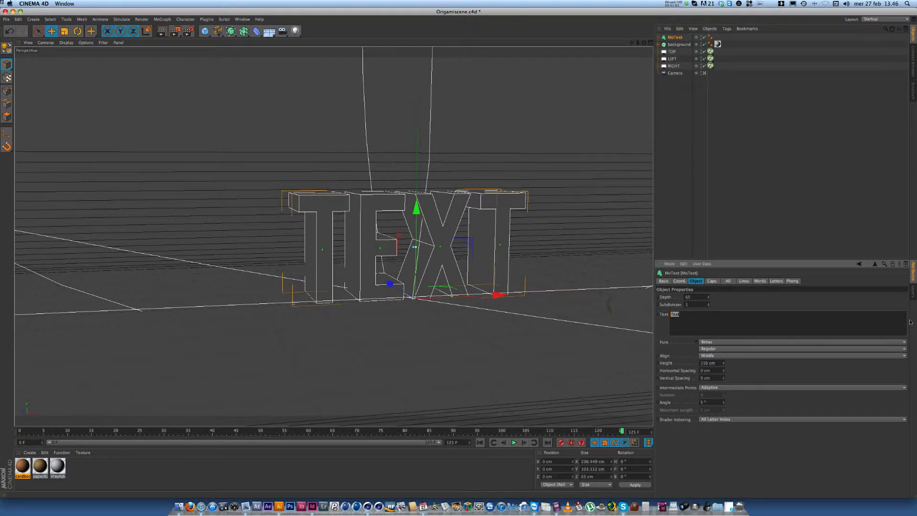
pyautogui.write('RENDER')
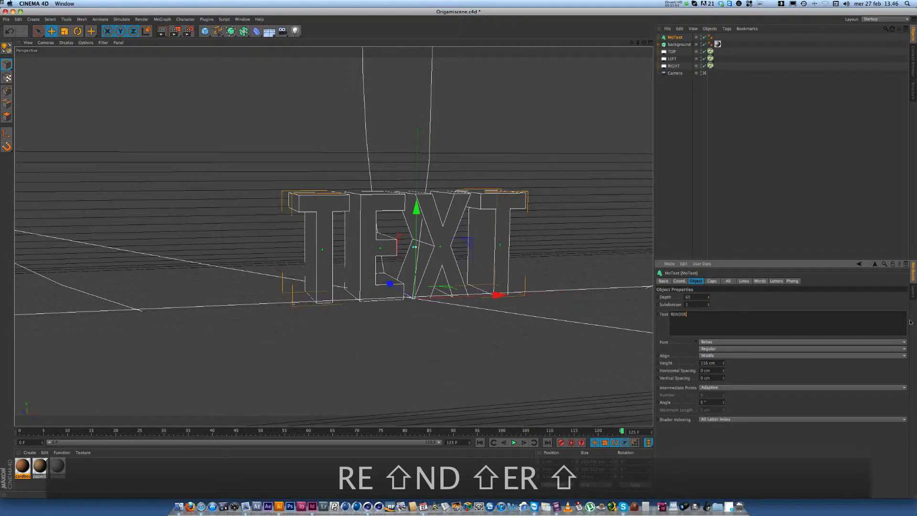
pyautogui.click(775, 449)
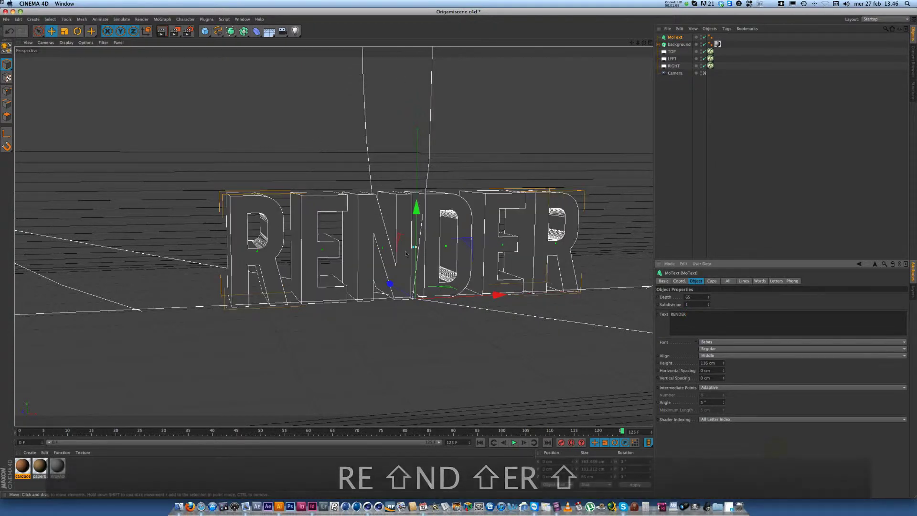
# - Move the RENDER text left and toward the camera, and set depth Subdivision to 2
pyautogui.moveTo(498, 294); pyautogui.dragTo(465, 297)
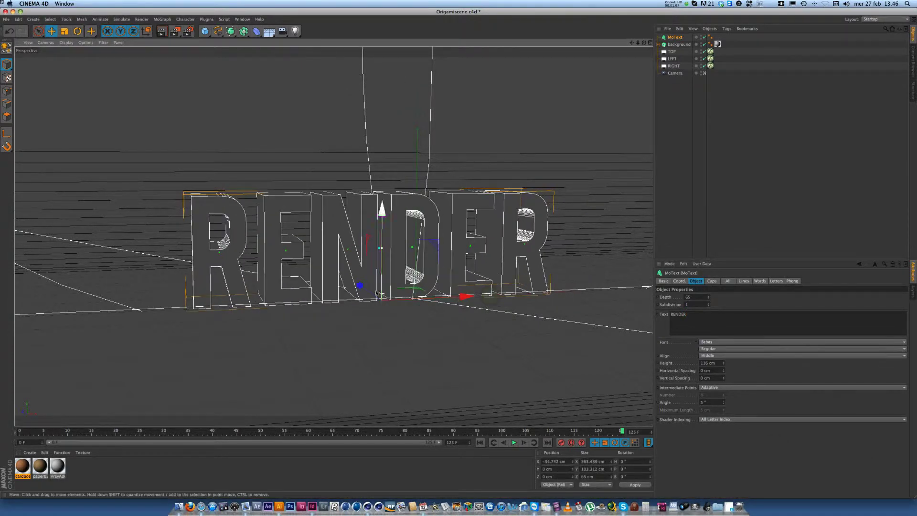
pyautogui.moveTo(363, 286); pyautogui.dragTo(368, 291)
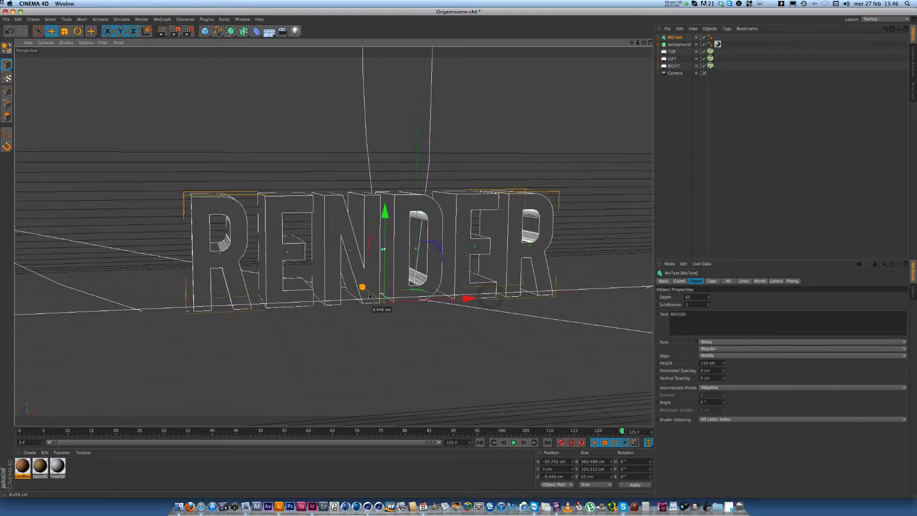
pyautogui.click(709, 304)
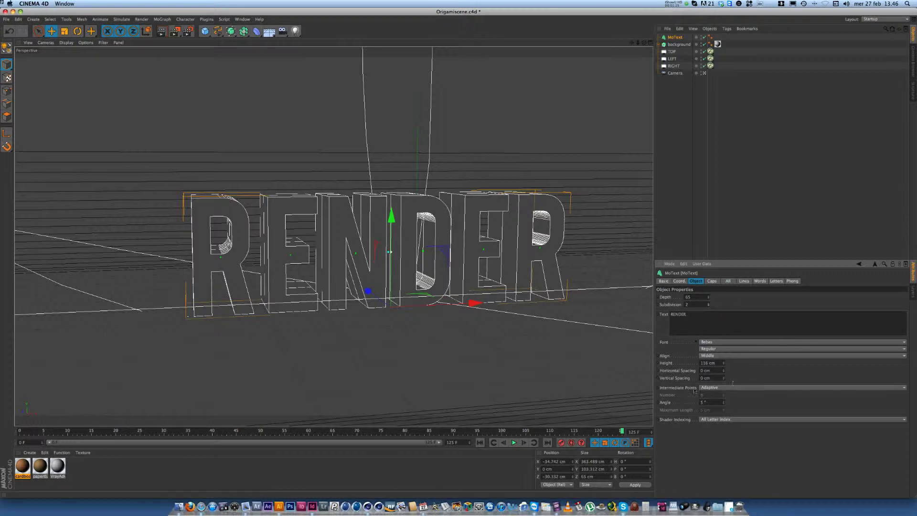
# - Compare Uniform, Adaptive and Natural intermediate points, settle on Uniform and adjust Number
pyautogui.click(721, 392)
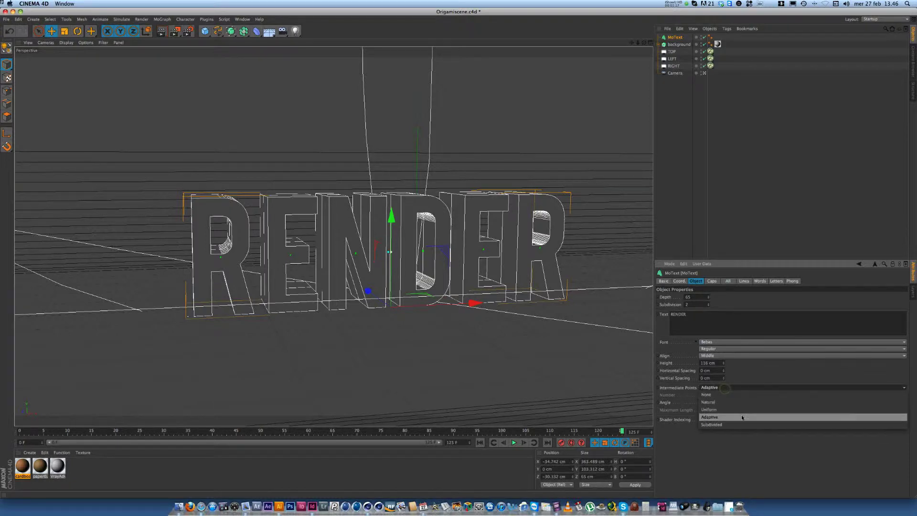
pyautogui.click(744, 413)
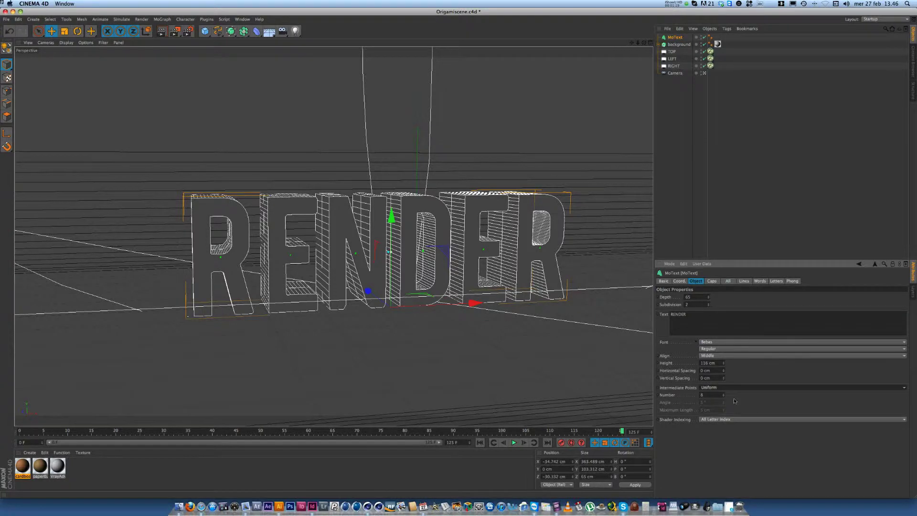
pyautogui.click(735, 388)
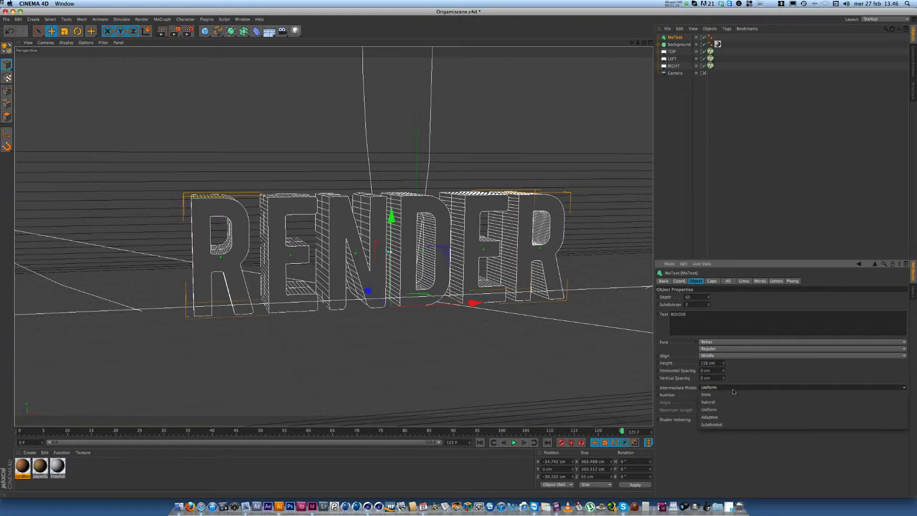
pyautogui.click(748, 418)
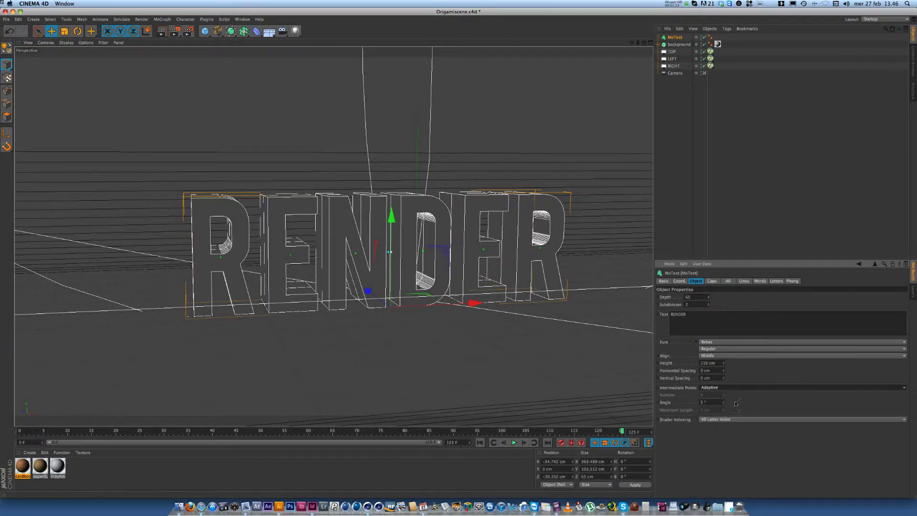
pyautogui.click(733, 389)
pyautogui.click(743, 407)
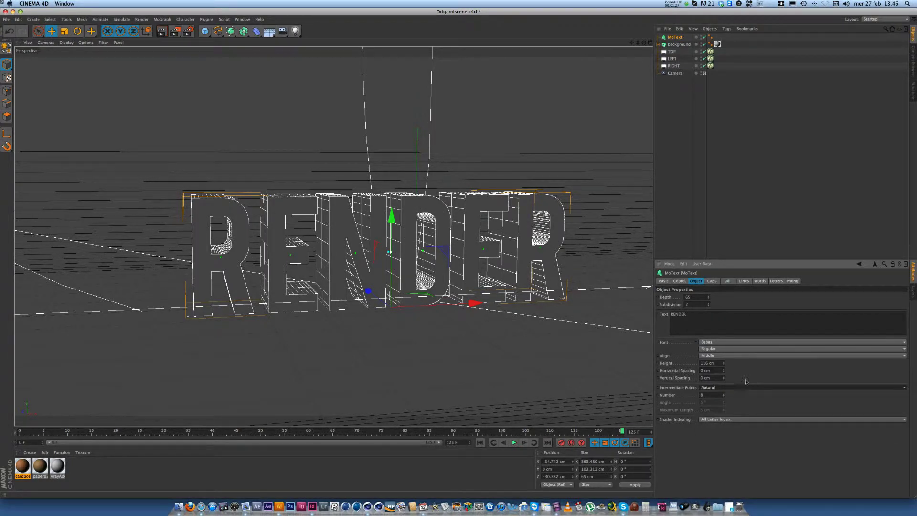
pyautogui.click(746, 387)
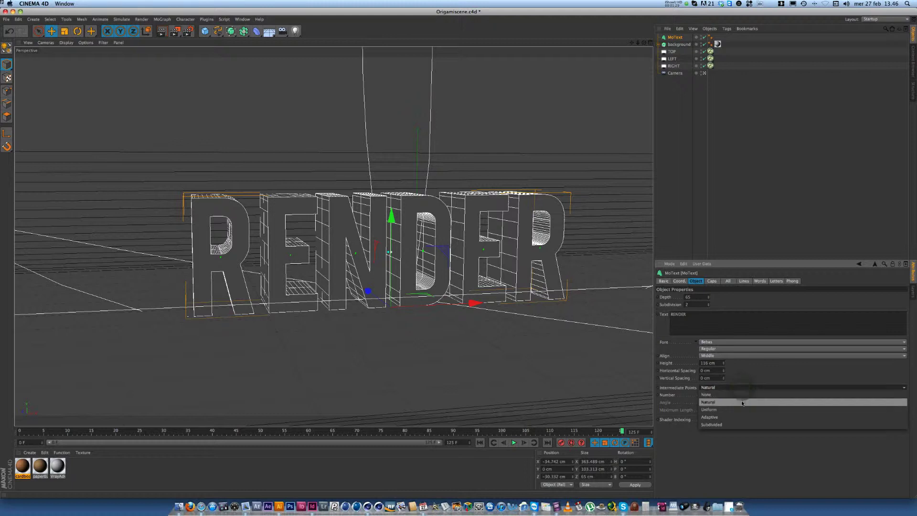
pyautogui.click(741, 411)
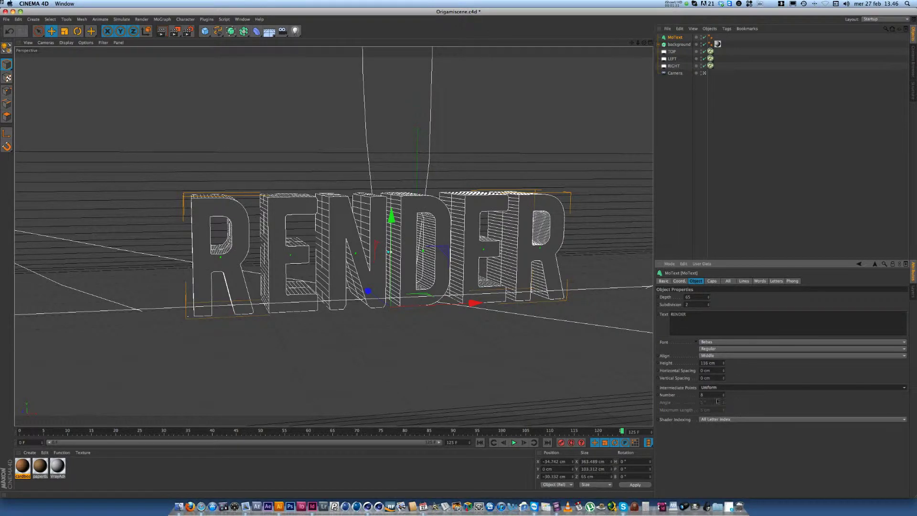
pyautogui.moveTo(725, 394); pyautogui.dragTo(723, 397)
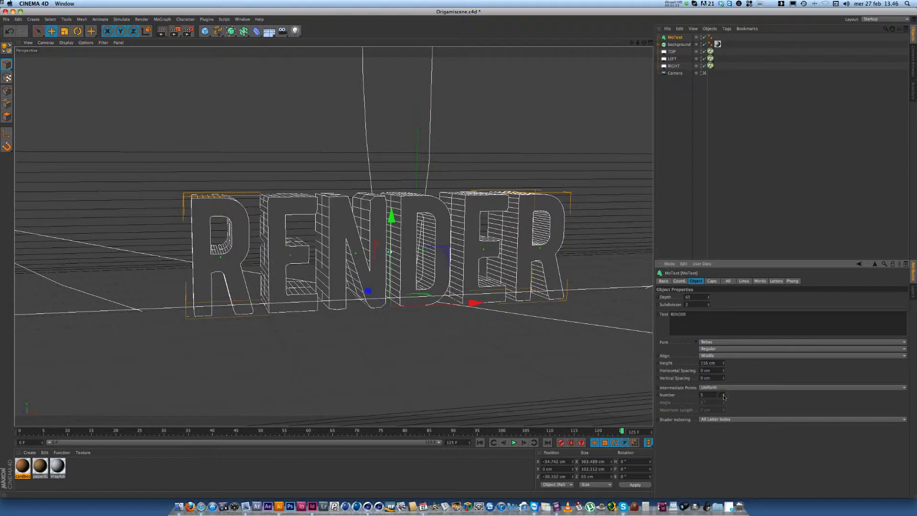
pyautogui.click(724, 394)
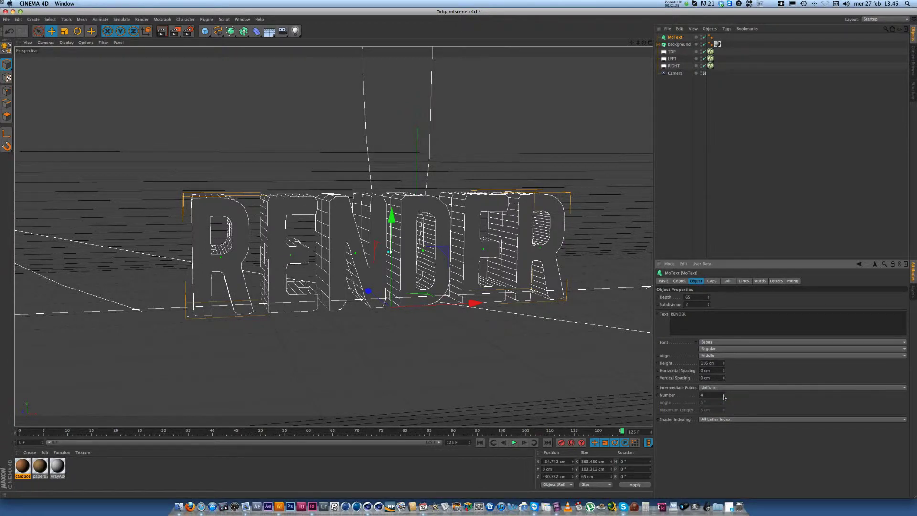
pyautogui.click(724, 397)
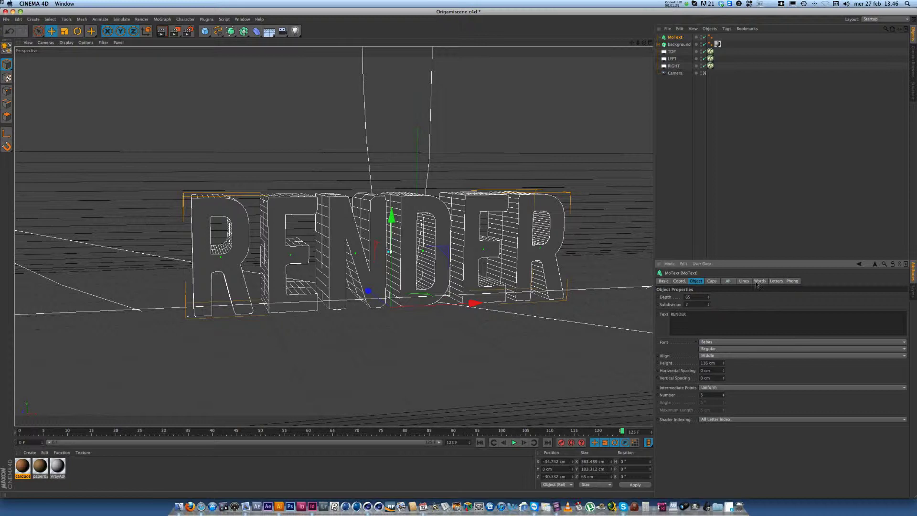
# - Set the RENDER caps Type to Quadrangles, toggling Regular Grid on and off
pyautogui.click(713, 281)
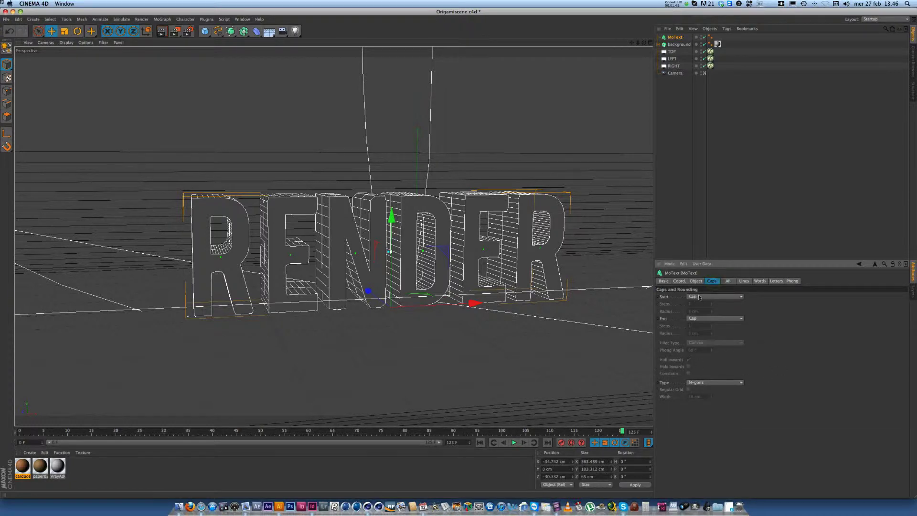
pyautogui.click(690, 385)
pyautogui.click(717, 397)
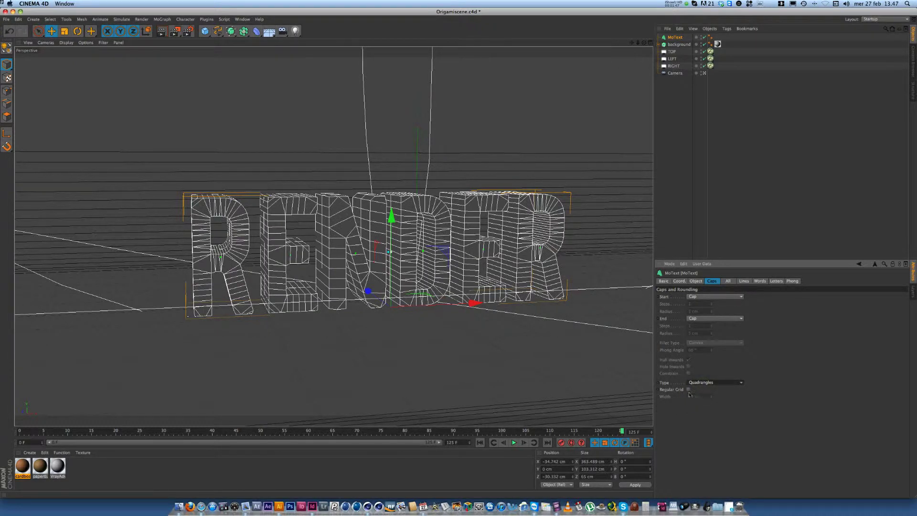
pyautogui.click(688, 390)
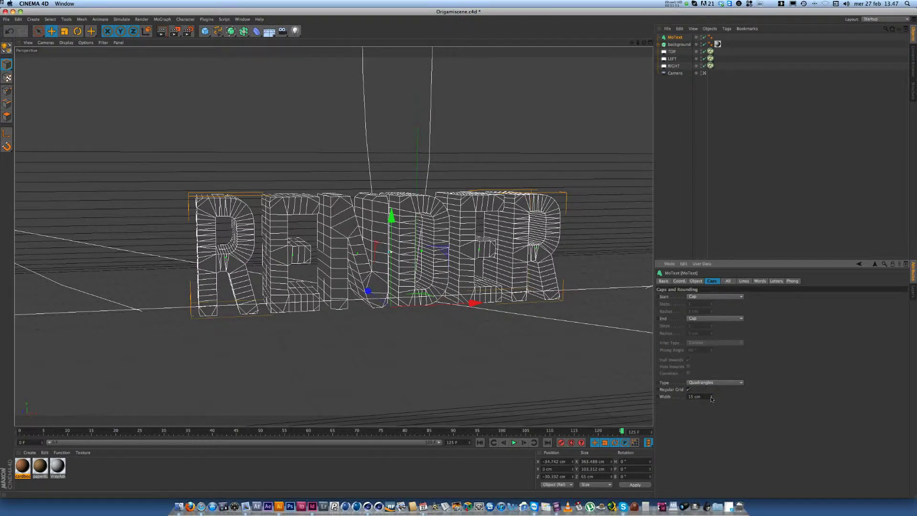
pyautogui.click(689, 390)
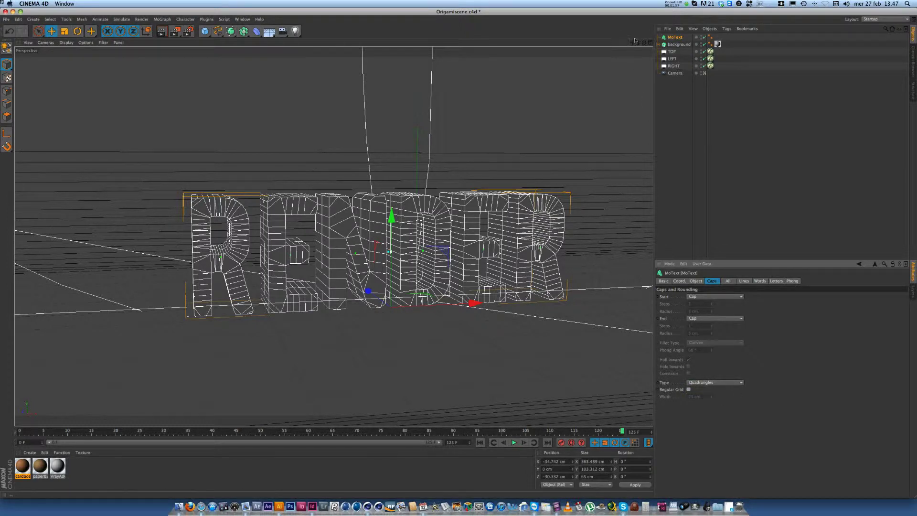
pyautogui.moveTo(634, 56)
pyautogui.keyDown('alt'); pyautogui.mouseDown()
pyautogui.moveTo(460, 254)
pyautogui.moveTo(430, 251)
pyautogui.mouseUp(); pyautogui.keyUp('alt')
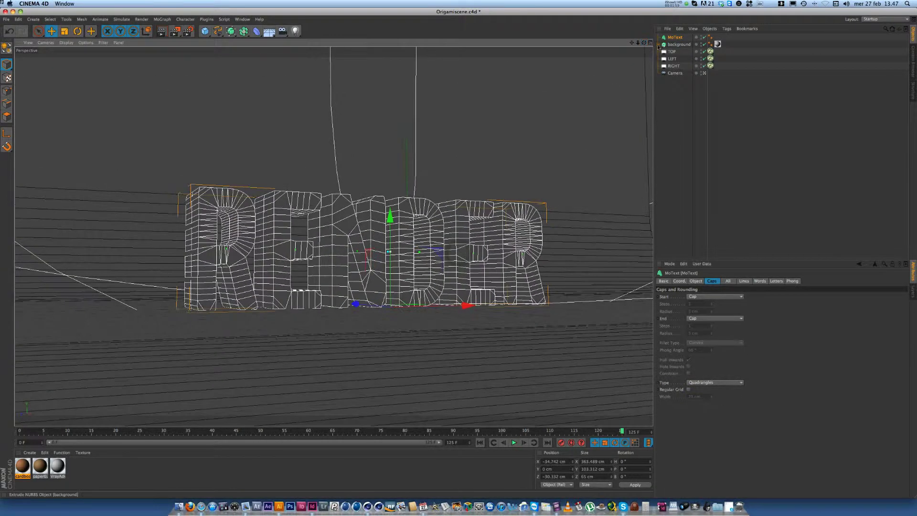
# - Merge the Origami_Maker preset from the Content Browser's Presets > RK_Origami_Maker folder
pyautogui.click(914, 61)
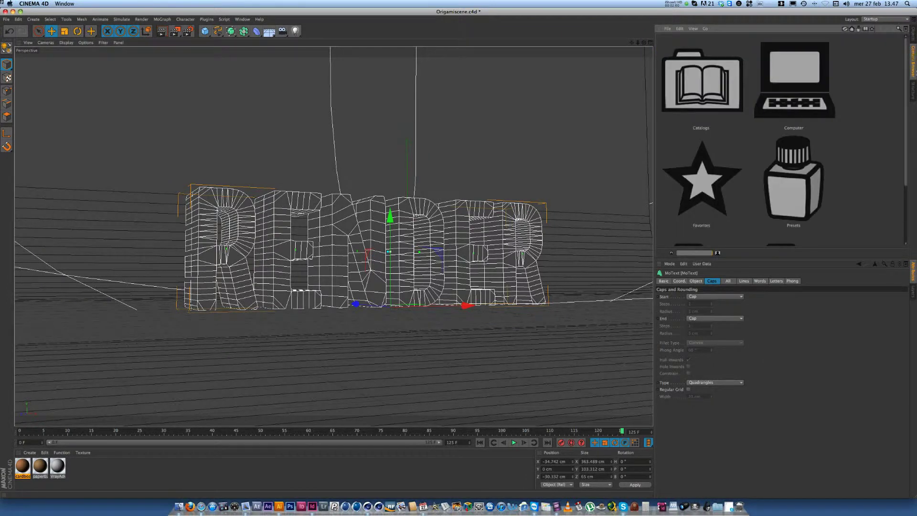
pyautogui.doubleClick(803, 201)
pyautogui.moveTo(703, 254); pyautogui.dragTo(690, 253)
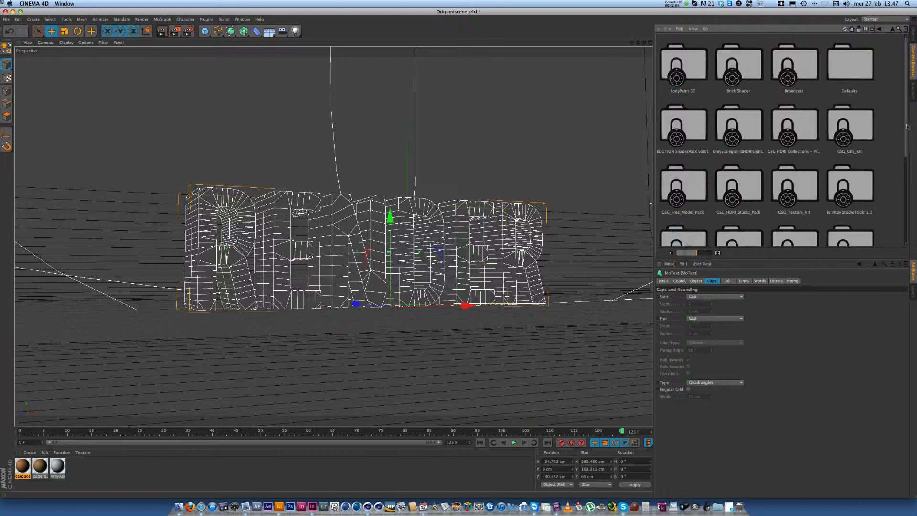
pyautogui.scroll(-3, 763, 194)
pyautogui.doubleClick(728, 176)
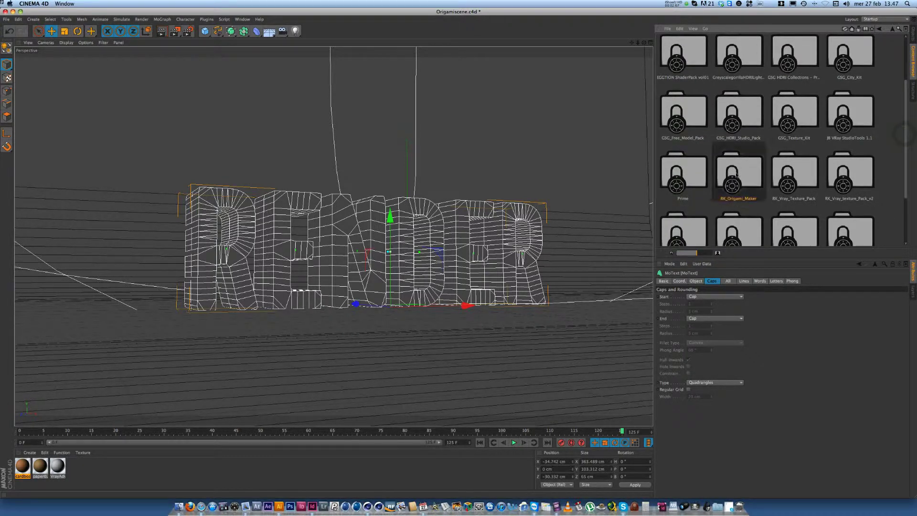
pyautogui.doubleClick(684, 63)
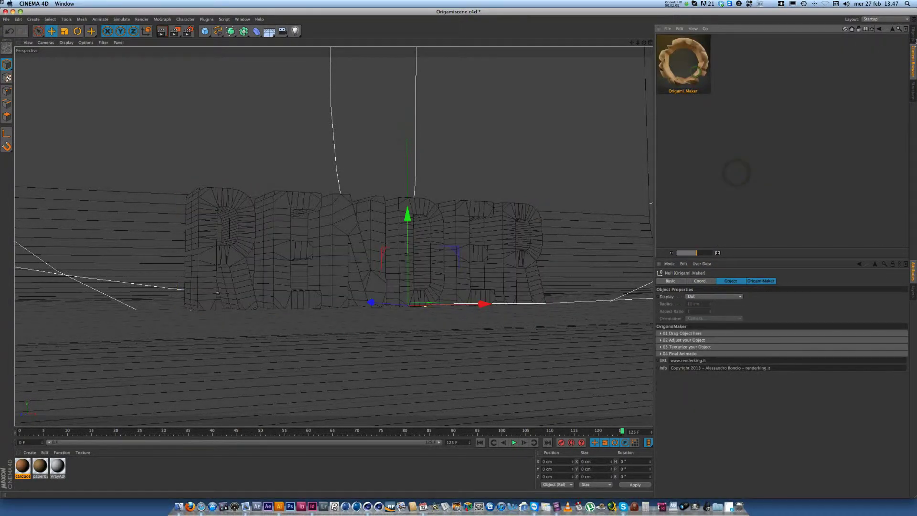
# - Link MoText into '01 Drag Object here', then raise Origami_Maker on Y at frame 0
pyautogui.click(690, 334)
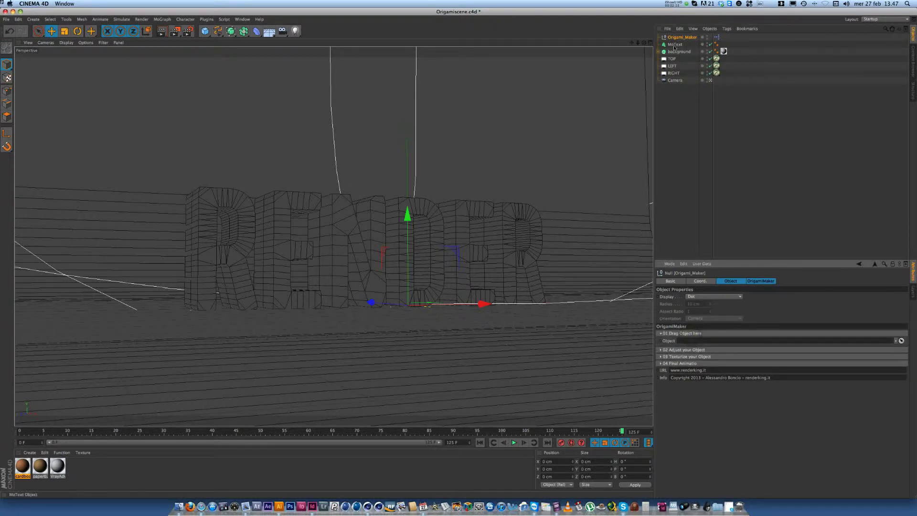
pyautogui.moveTo(675, 44); pyautogui.dragTo(690, 342)
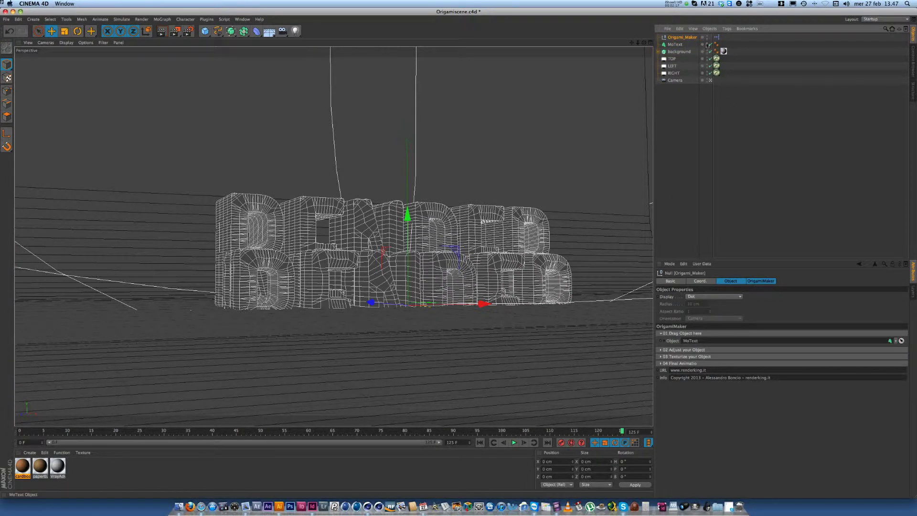
pyautogui.click(35, 431)
pyautogui.moveTo(35, 431); pyautogui.dragTo(20, 431)
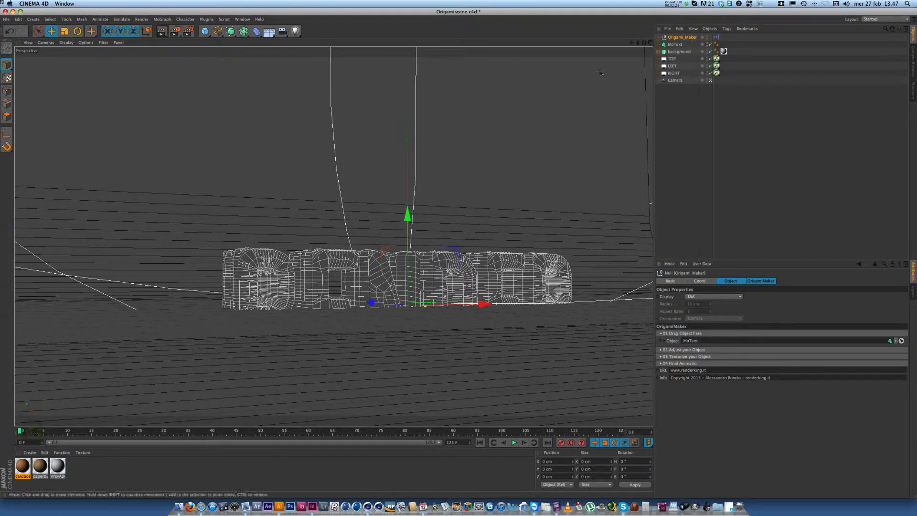
pyautogui.click(51, 31)
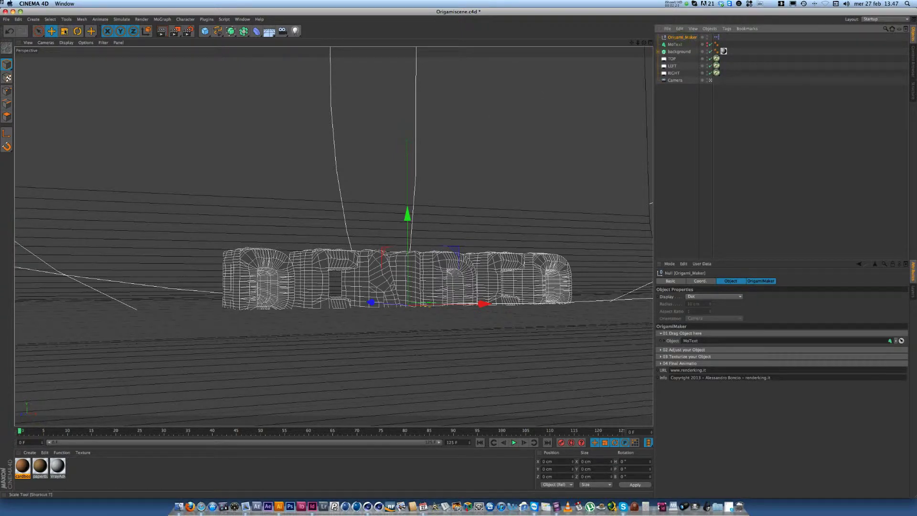
pyautogui.moveTo(407, 215)
pyautogui.mouseDown()
pyautogui.moveTo(409, 167)
pyautogui.moveTo(444, 215)
pyautogui.mouseUp()
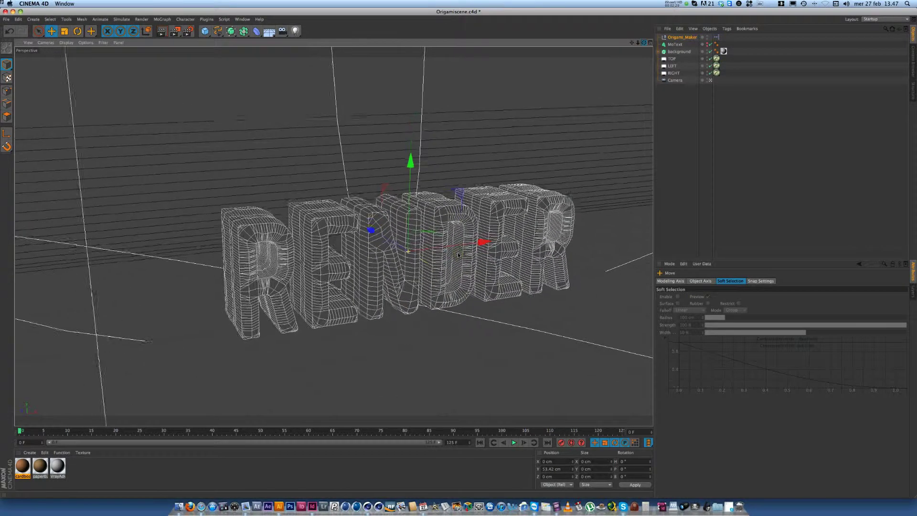
pyautogui.click(678, 37)
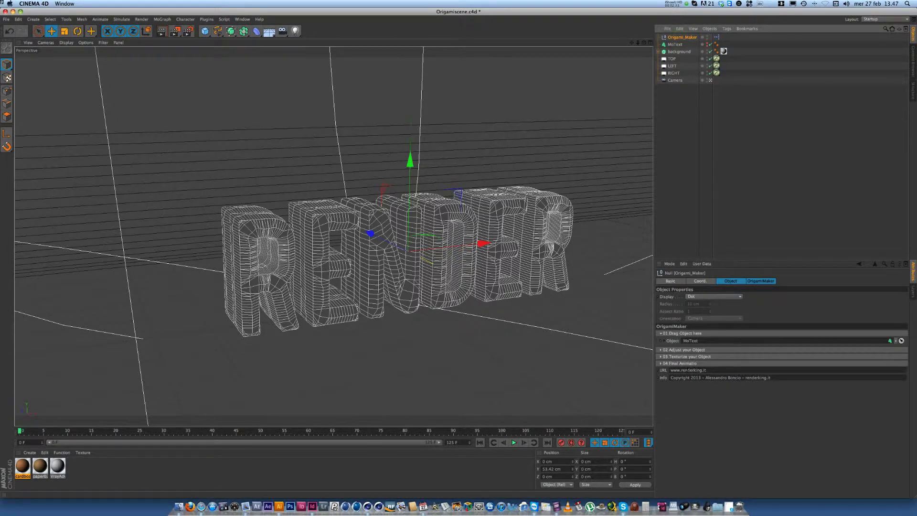
# - Keyframe 04 Final Animatic's Animation at 0% on frame 0 and 100% later, then play back
pyautogui.click(680, 365)
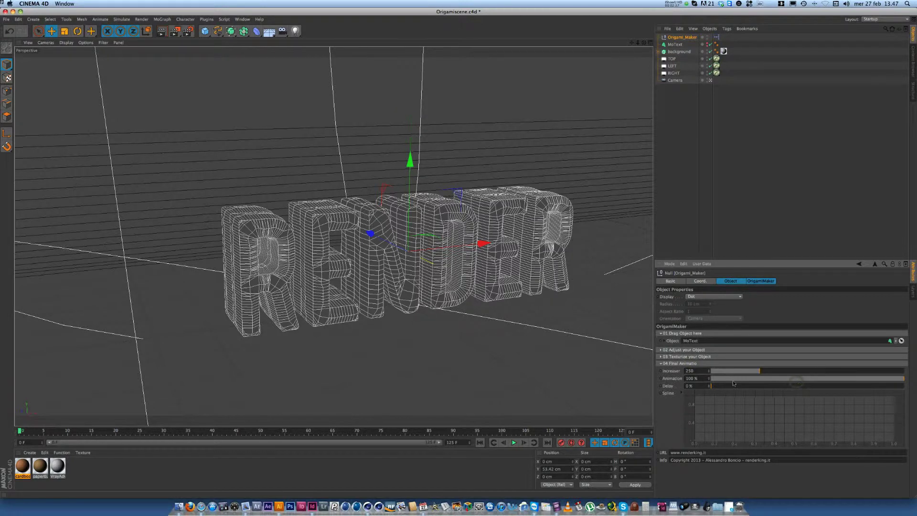
pyautogui.moveTo(733, 379)
pyautogui.mouseDown()
pyautogui.moveTo(704, 379)
pyautogui.moveTo(747, 372)
pyautogui.moveTo(735, 372)
pyautogui.mouseUp()
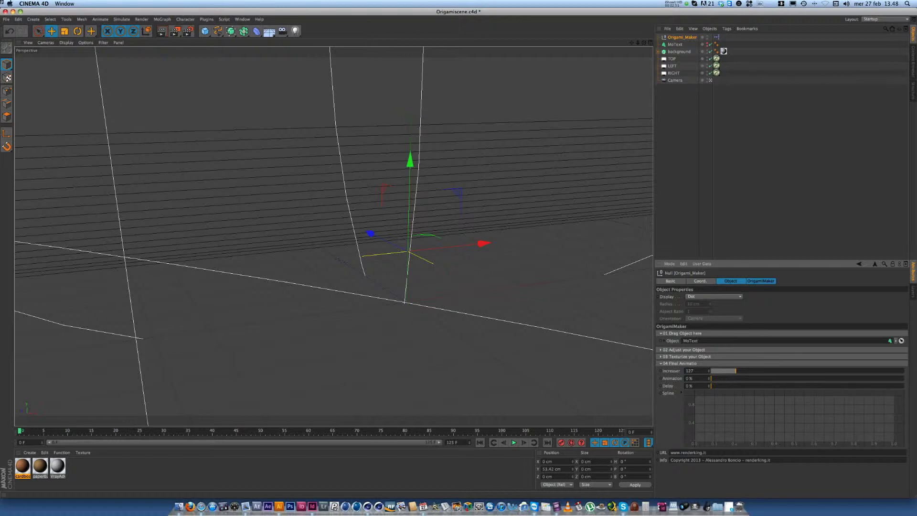
pyautogui.click(662, 378)
pyautogui.moveTo(19, 431); pyautogui.dragTo(210, 438)
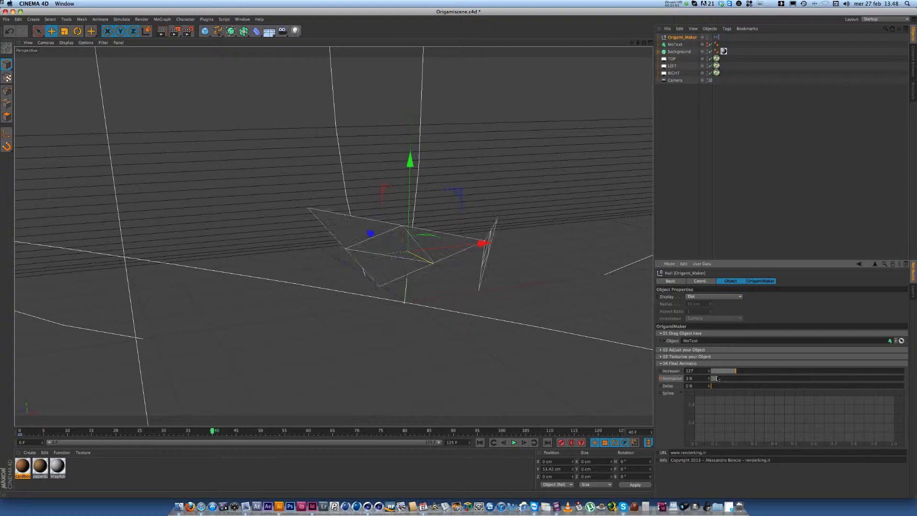
pyautogui.moveTo(717, 379); pyautogui.dragTo(906, 379)
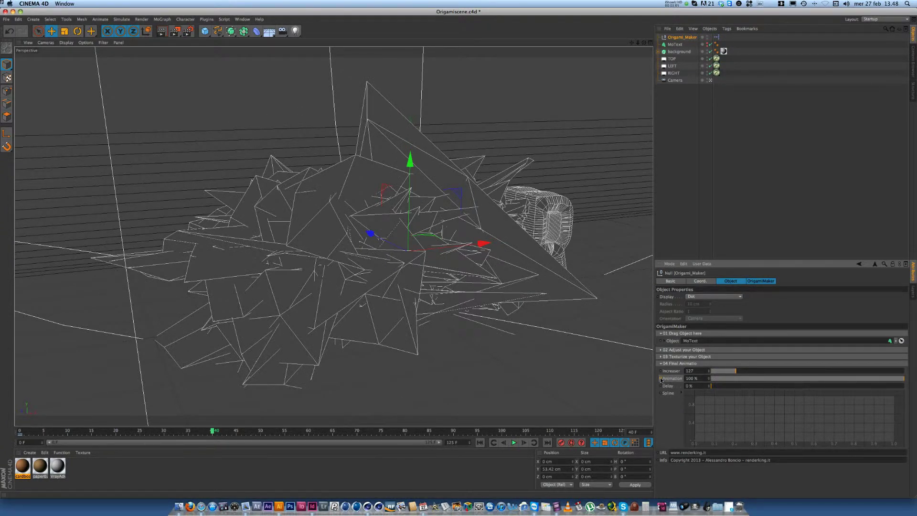
pyautogui.click(480, 443)
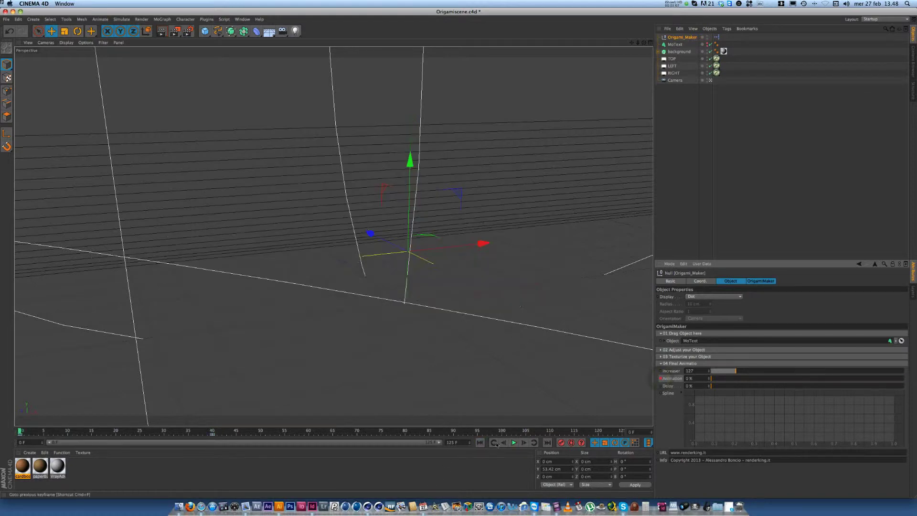
pyautogui.click(514, 443)
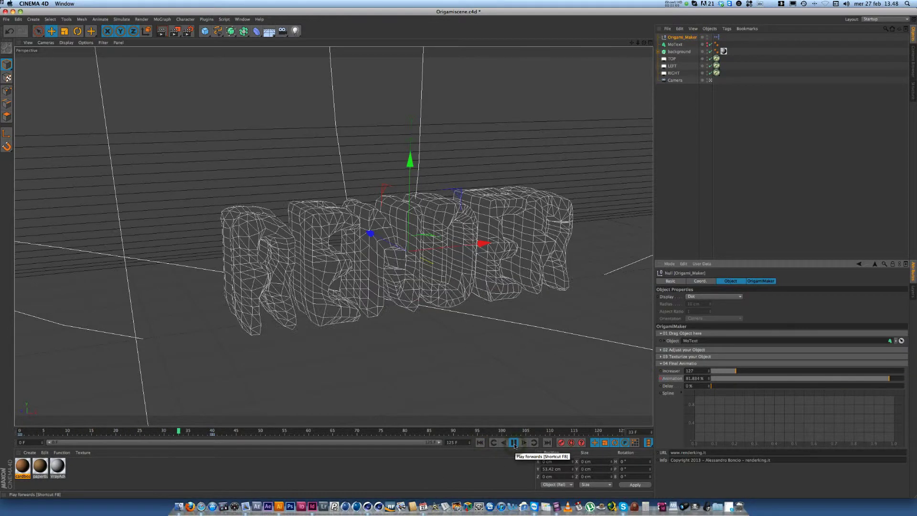
pyautogui.click(514, 443)
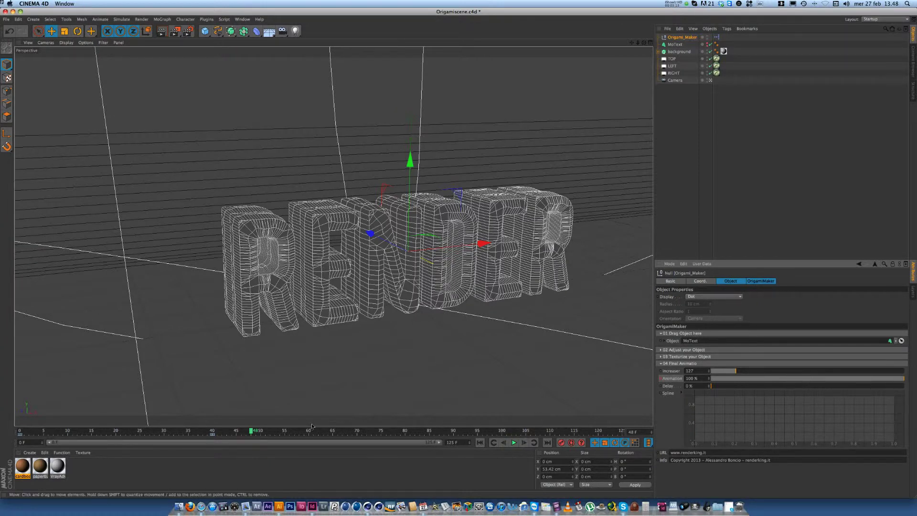
# - At frame 70, lower Animation to about 30% so the letters fold into shards
pyautogui.click(217, 431)
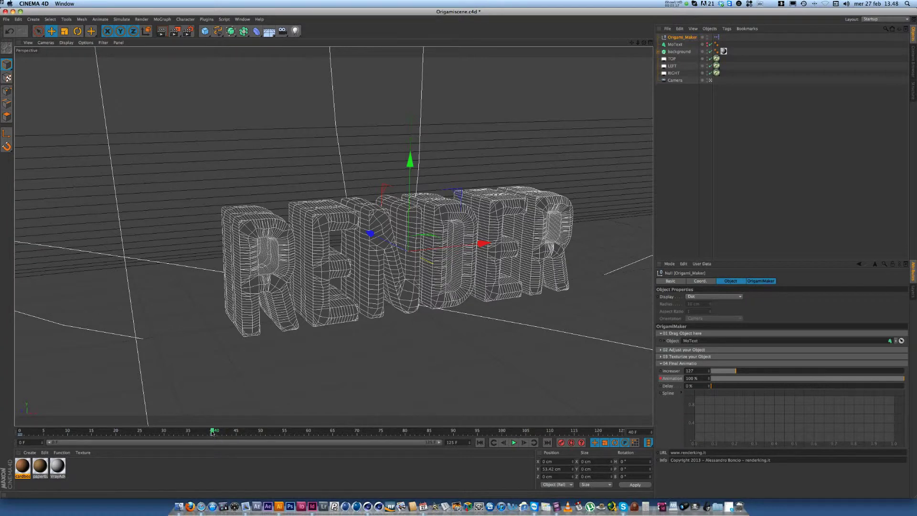
pyautogui.moveTo(213, 431); pyautogui.dragTo(295, 448)
pyautogui.moveTo(902, 379); pyautogui.dragTo(817, 376)
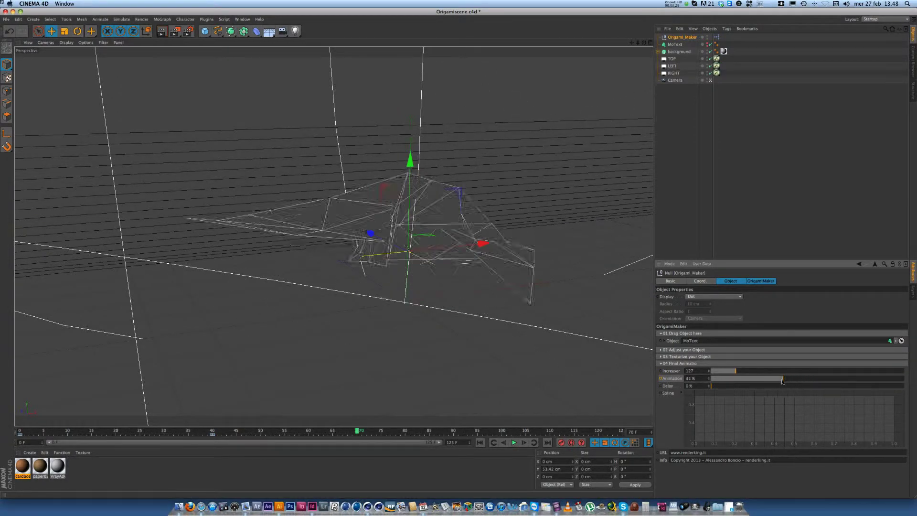
pyautogui.moveTo(817, 375); pyautogui.dragTo(770, 381)
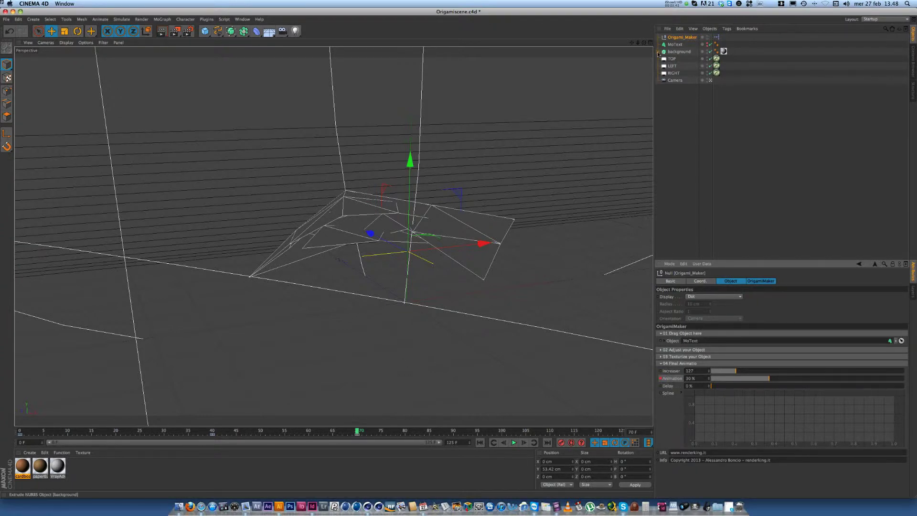
# - Keyframe the MoText text as 'RENDER', then change it to 'KING' one frame later
pyautogui.click(677, 43)
pyautogui.click(696, 281)
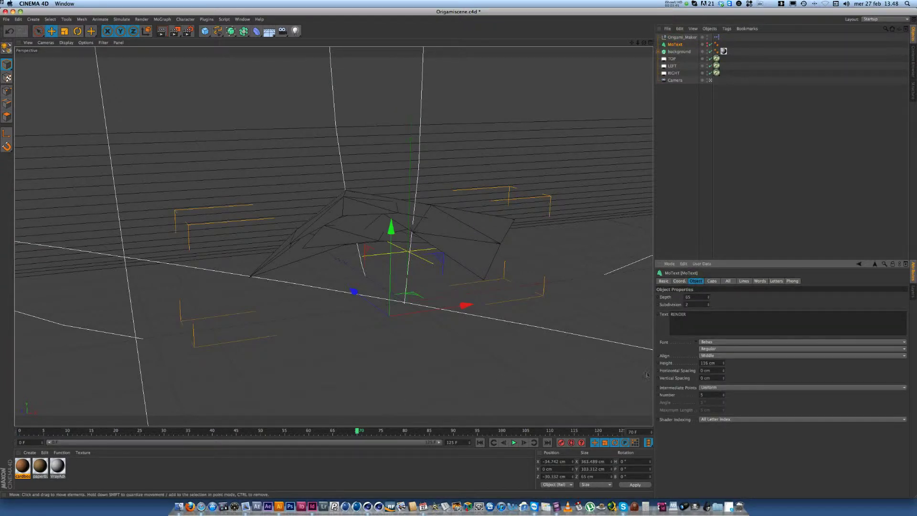
pyautogui.keyDown('ctrl'); pyautogui.click(658, 316); pyautogui.keyUp('ctrl')
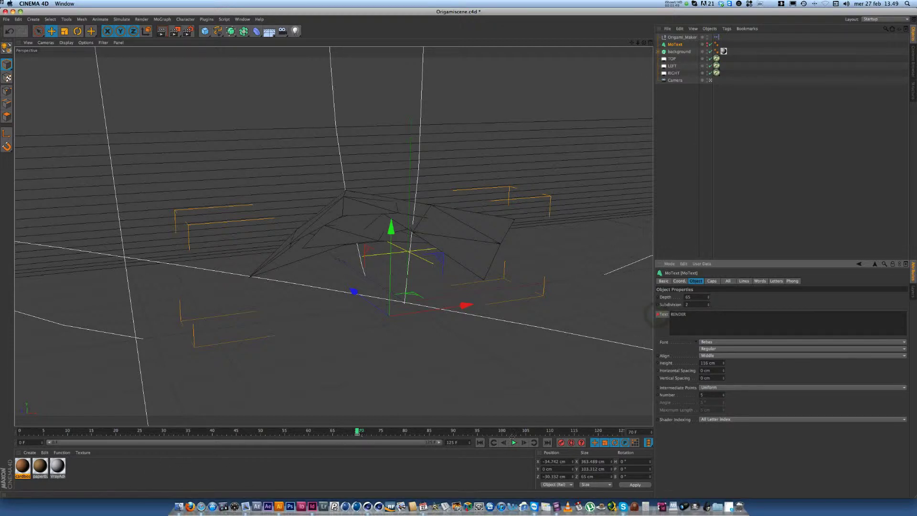
pyautogui.click(524, 442)
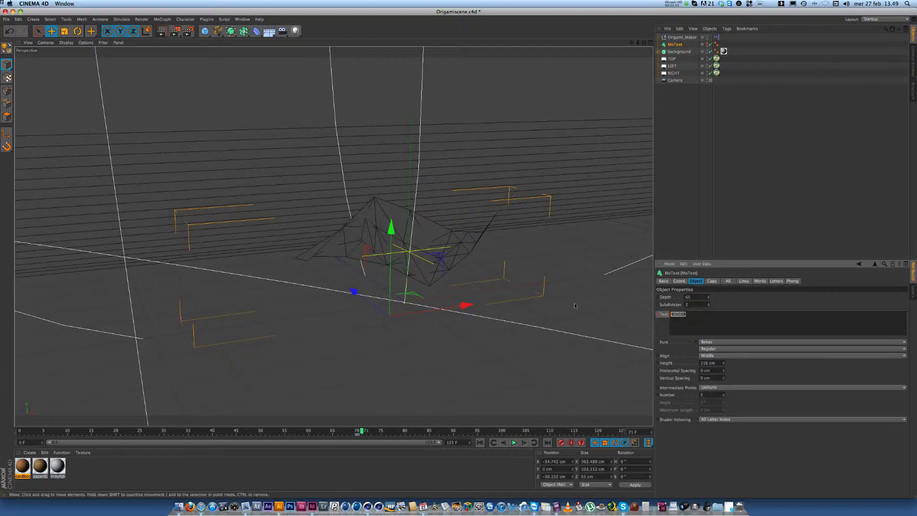
pyautogui.write('KIN')
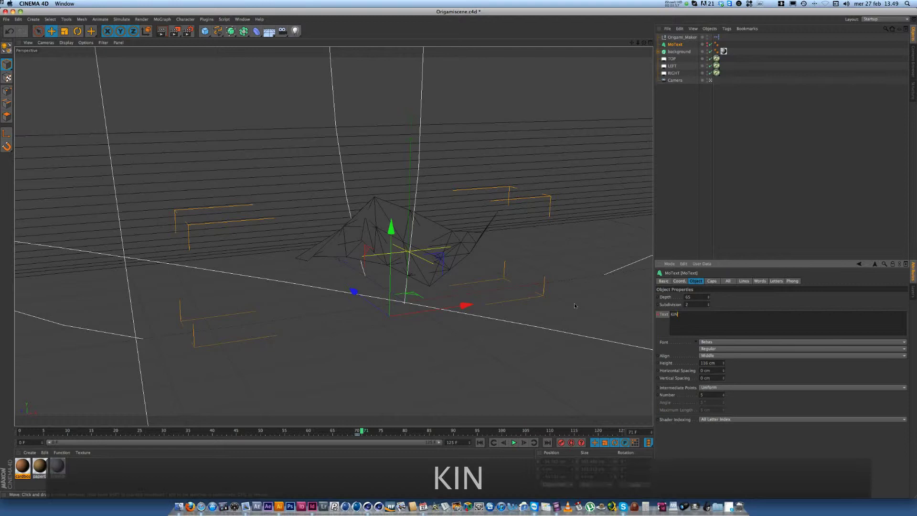
pyautogui.write('G')
pyautogui.click(500, 432)
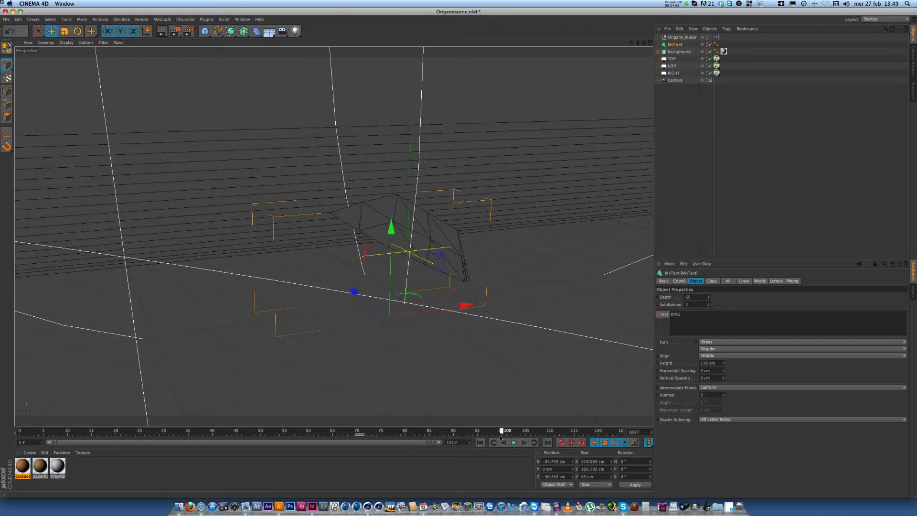
# - Keyframe Origami Maker Animation at 100%, play until KING forms, then scrub back to frame ~58
pyautogui.click(681, 38)
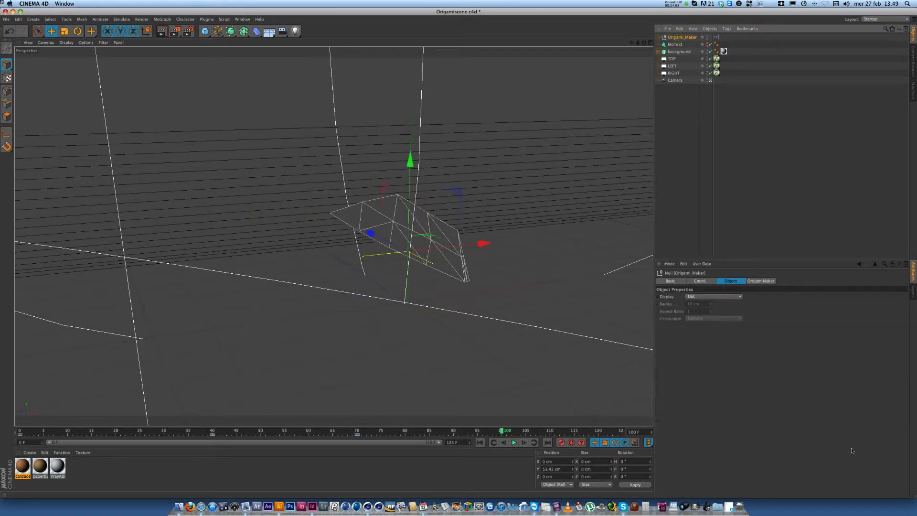
pyautogui.click(761, 281)
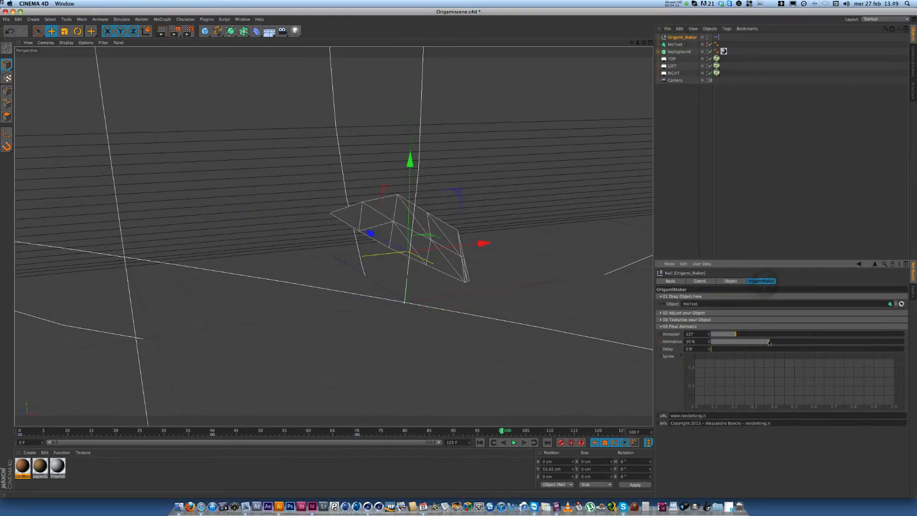
pyautogui.moveTo(769, 342); pyautogui.dragTo(905, 343)
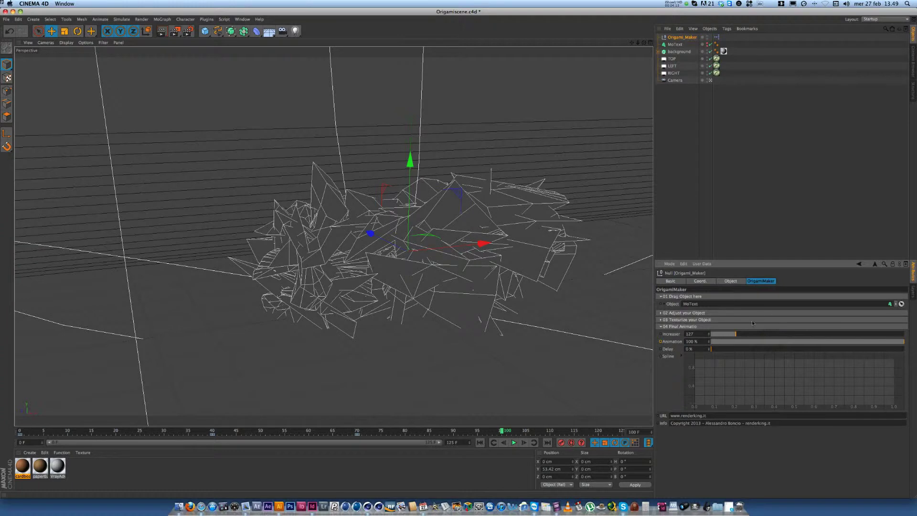
pyautogui.click(662, 342)
pyautogui.click(481, 442)
pyautogui.click(514, 442)
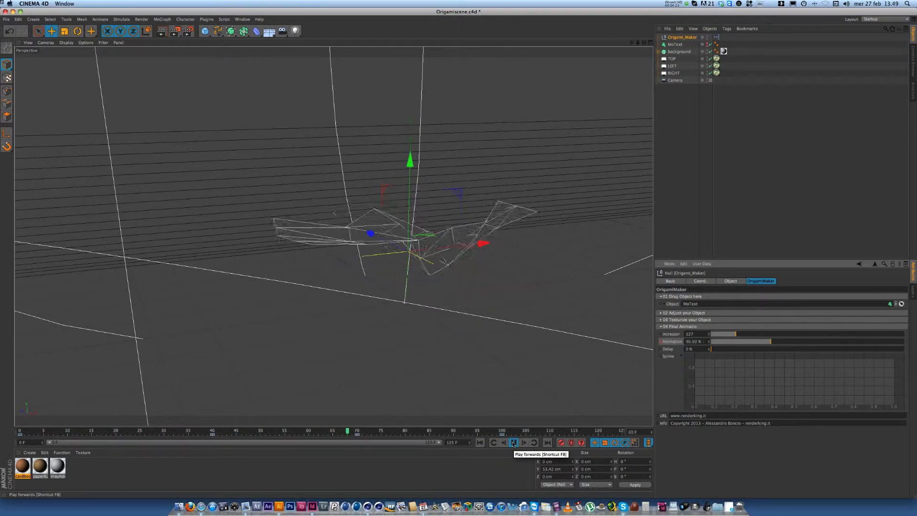
pyautogui.click(513, 443)
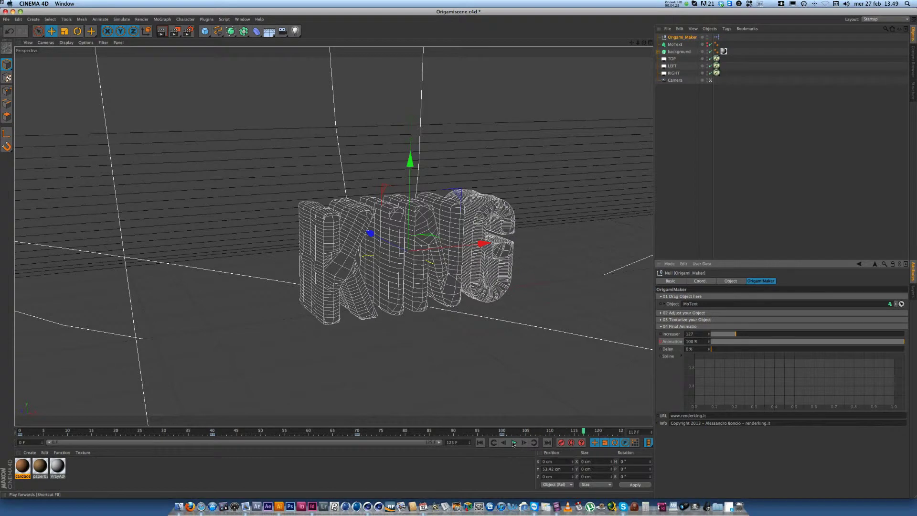
pyautogui.moveTo(645, 43)
pyautogui.mouseDown()
pyautogui.moveTo(656, 48)
pyautogui.moveTo(242, 366)
pyautogui.mouseUp()
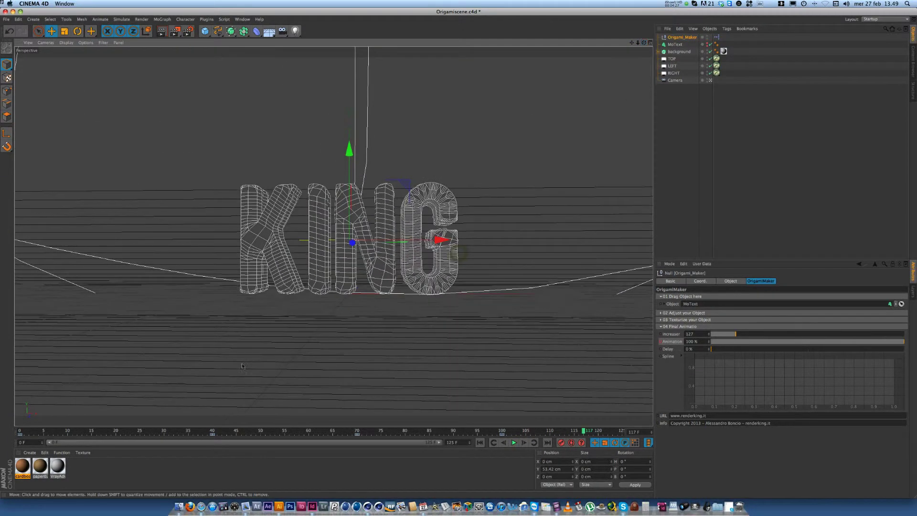
pyautogui.moveTo(288, 430)
pyautogui.mouseDown()
pyautogui.moveTo(438, 433)
pyautogui.moveTo(225, 447)
pyautogui.moveTo(502, 444)
pyautogui.moveTo(213, 434)
pyautogui.moveTo(471, 434)
pyautogui.moveTo(201, 424)
pyautogui.moveTo(328, 432)
pyautogui.moveTo(199, 432)
pyautogui.moveTo(507, 434)
pyautogui.moveTo(322, 433)
pyautogui.moveTo(356, 452)
pyautogui.moveTo(379, 434)
pyautogui.moveTo(416, 433)
pyautogui.moveTo(304, 440)
pyautogui.mouseUp()
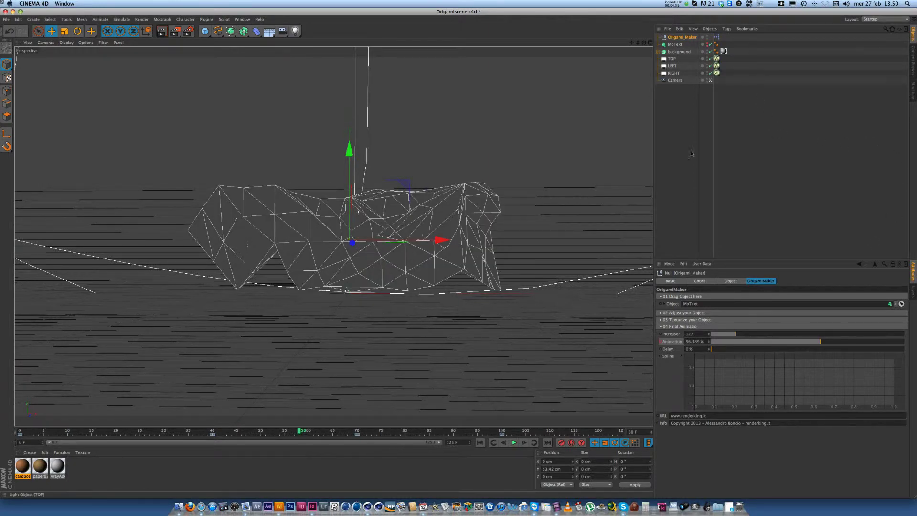
# - Under 02 Adjust your Object, set the Origami Maker offsets to X 7, Y -2, Z 2 cm
pyautogui.click(729, 282)
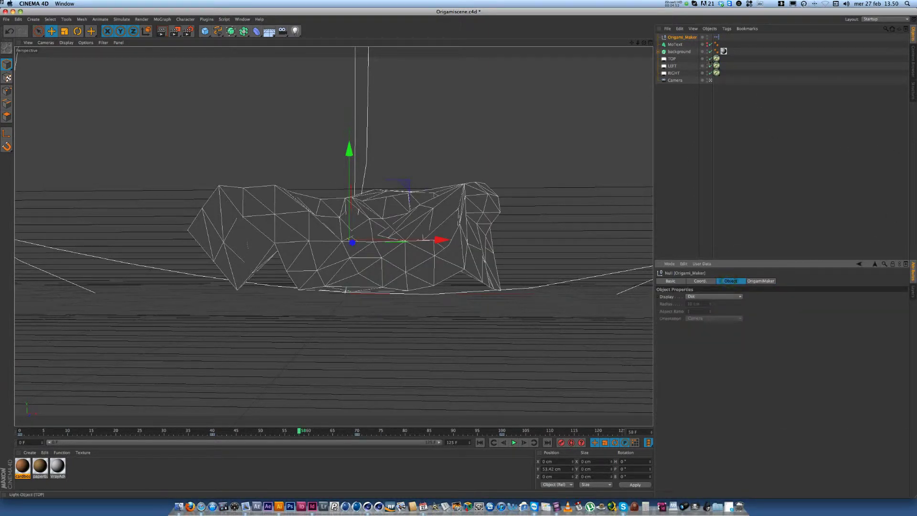
pyautogui.click(766, 282)
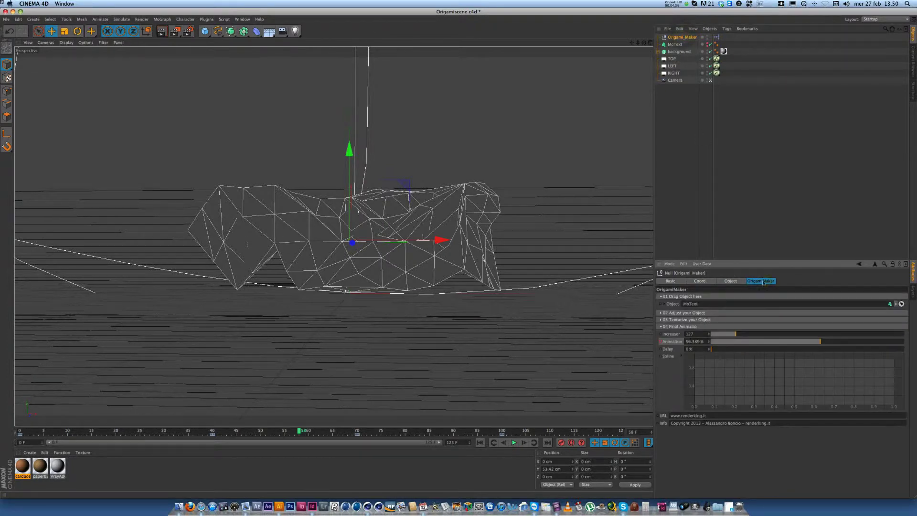
pyautogui.click(698, 319)
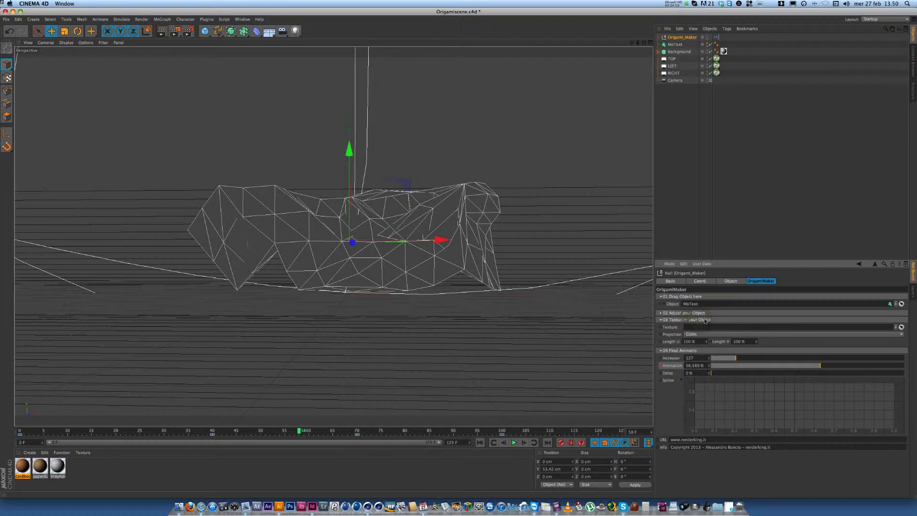
pyautogui.click(688, 314)
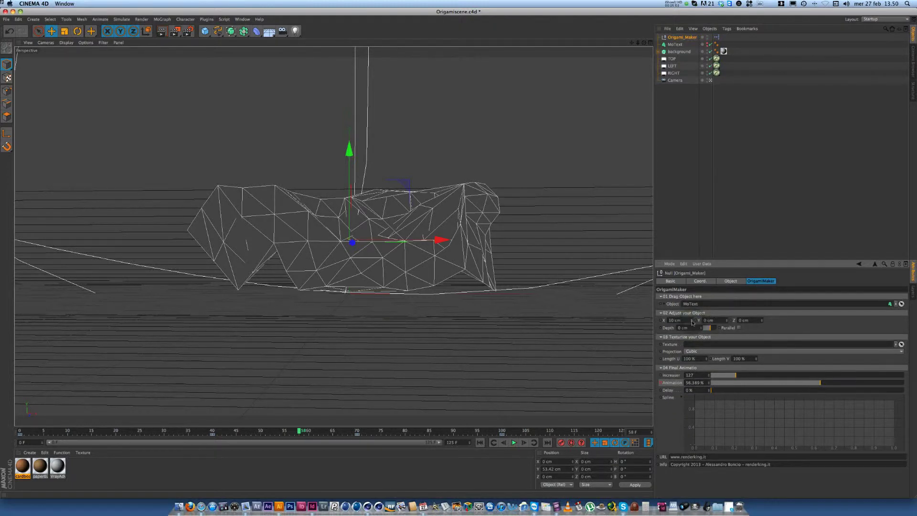
pyautogui.moveTo(692, 322); pyautogui.dragTo(692, 322)
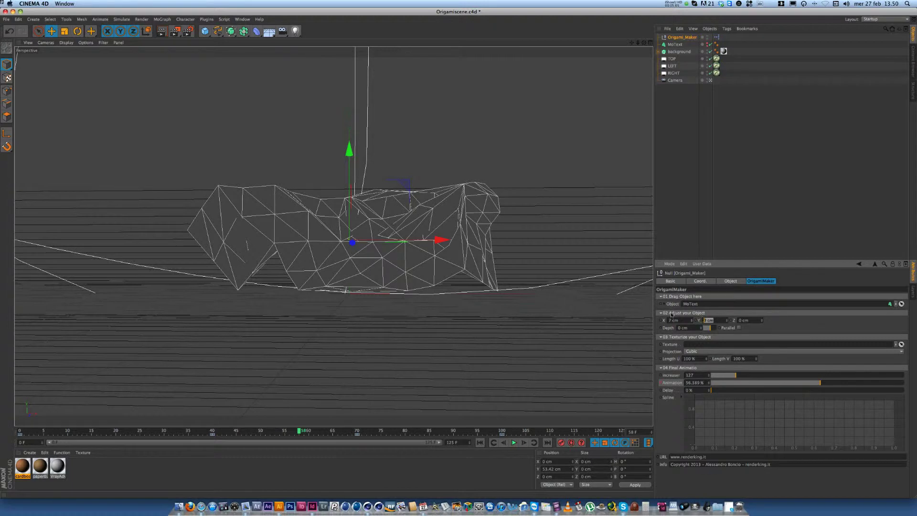
pyautogui.write('42')
pyautogui.press('Tab')
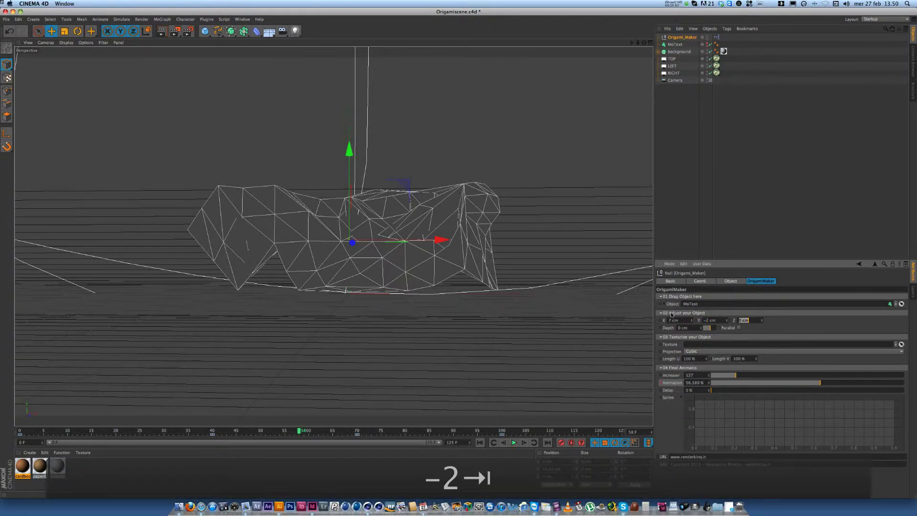
pyautogui.write('2')
pyautogui.click(754, 237)
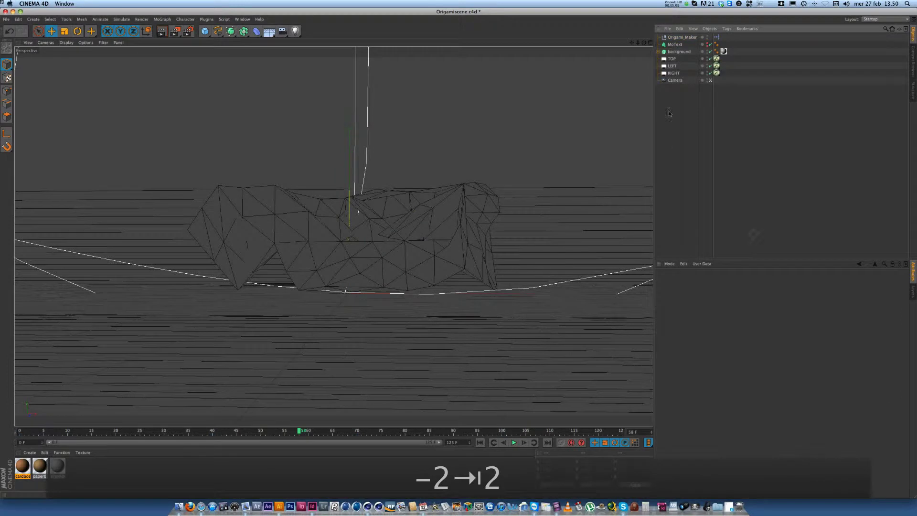
# - At frame 66, drag the Origami_Maker fold Depth to about -0.15 cm
pyautogui.keyDown('alt'); pyautogui.moveTo(373, 236); pyautogui.dragTo(458, 253); pyautogui.keyUp('alt')
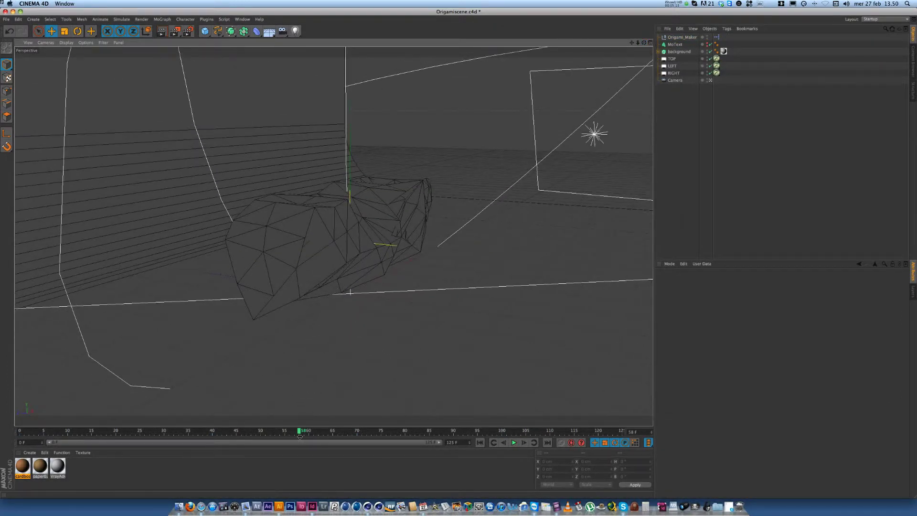
pyautogui.moveTo(299, 434); pyautogui.dragTo(344, 432)
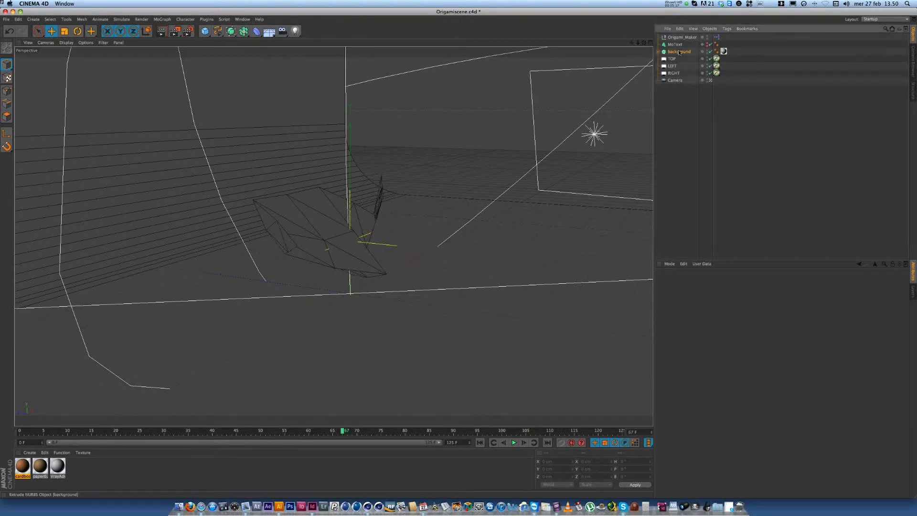
pyautogui.click(682, 37)
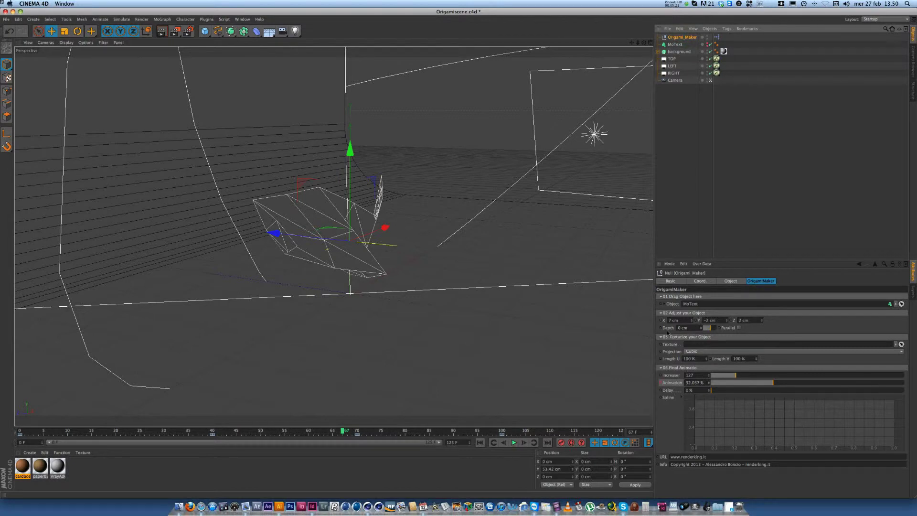
pyautogui.scroll(2, 334, 136)
pyautogui.scroll(2, 421, 184)
pyautogui.scroll(3, 420, 183)
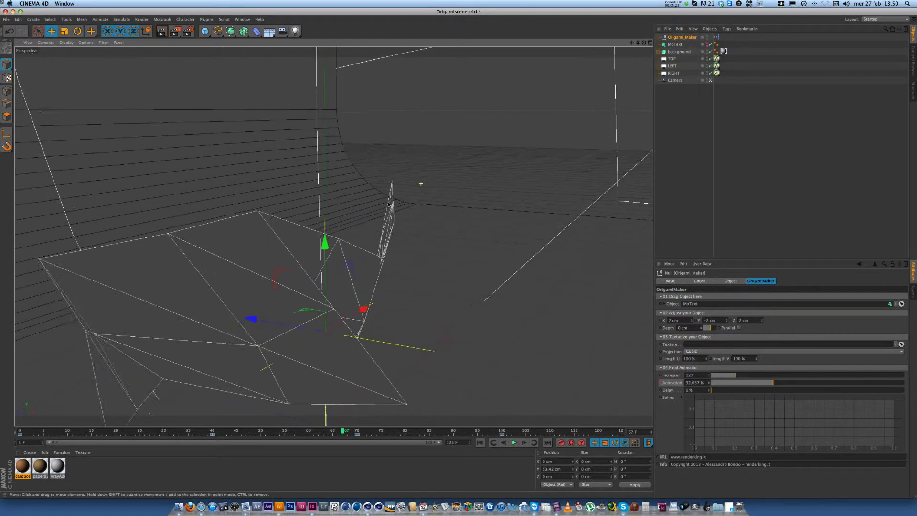
pyautogui.scroll(2, 421, 184)
pyautogui.scroll(2, 426, 184)
pyautogui.scroll(2, 440, 185)
pyautogui.scroll(2, 441, 183)
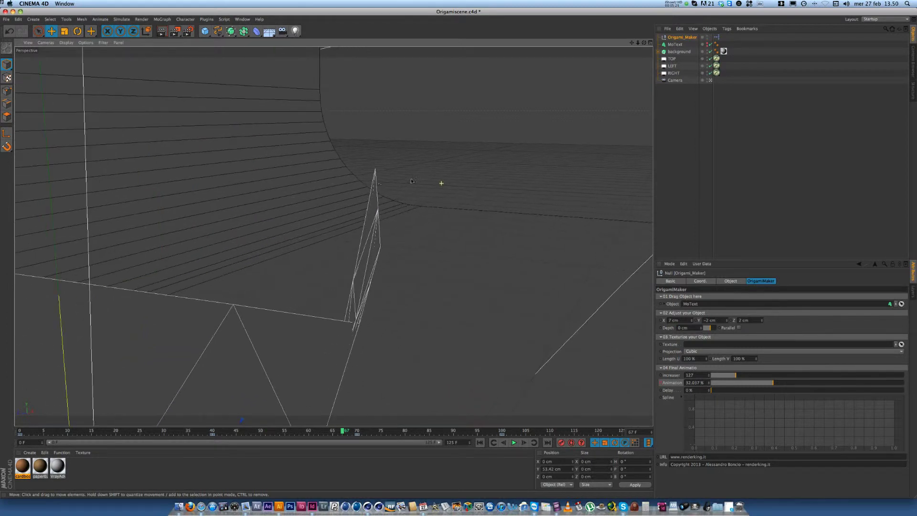
pyautogui.scroll(2, 411, 181)
pyautogui.scroll(2, 423, 175)
pyautogui.click(434, 170)
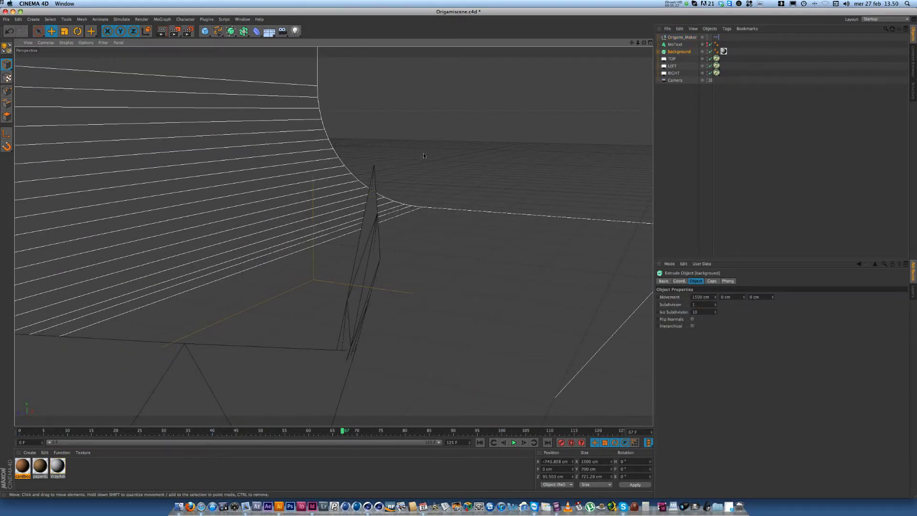
pyautogui.click(677, 37)
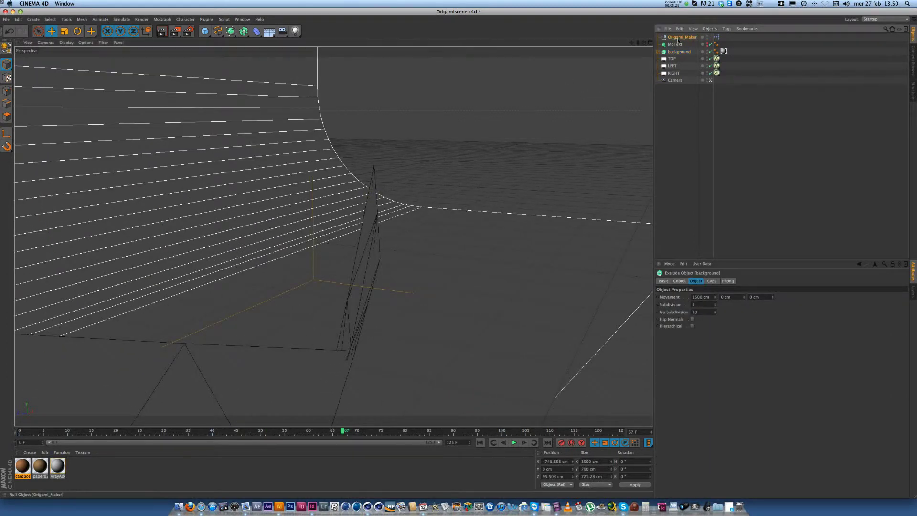
pyautogui.moveTo(700, 331); pyautogui.dragTo(701, 329)
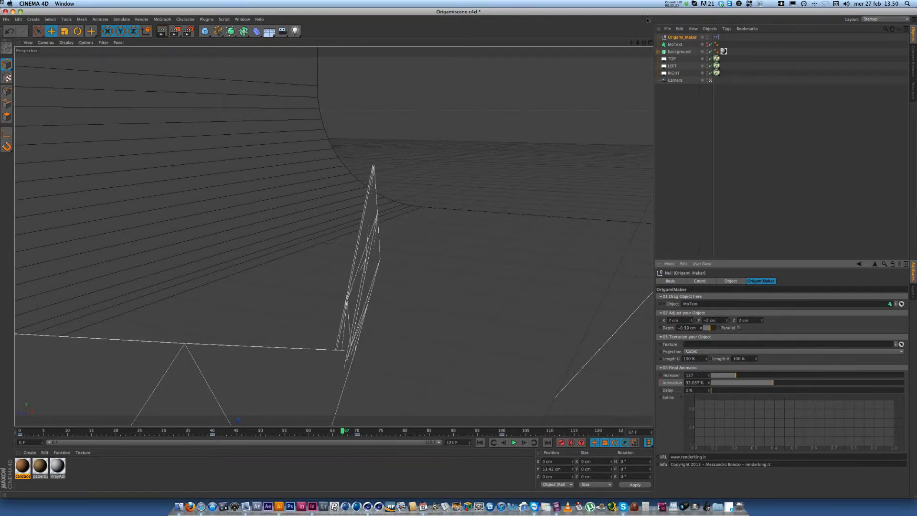
pyautogui.scroll(10, 459, 254)
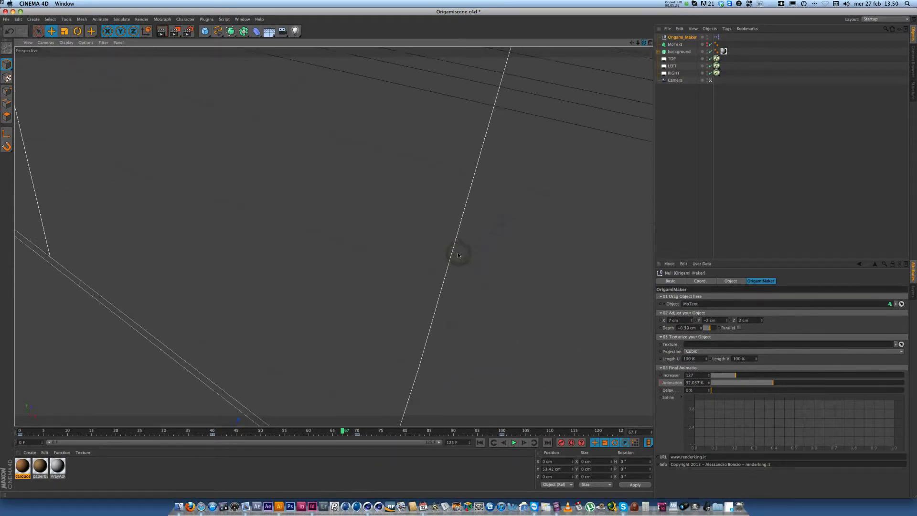
pyautogui.scroll(3, 459, 254)
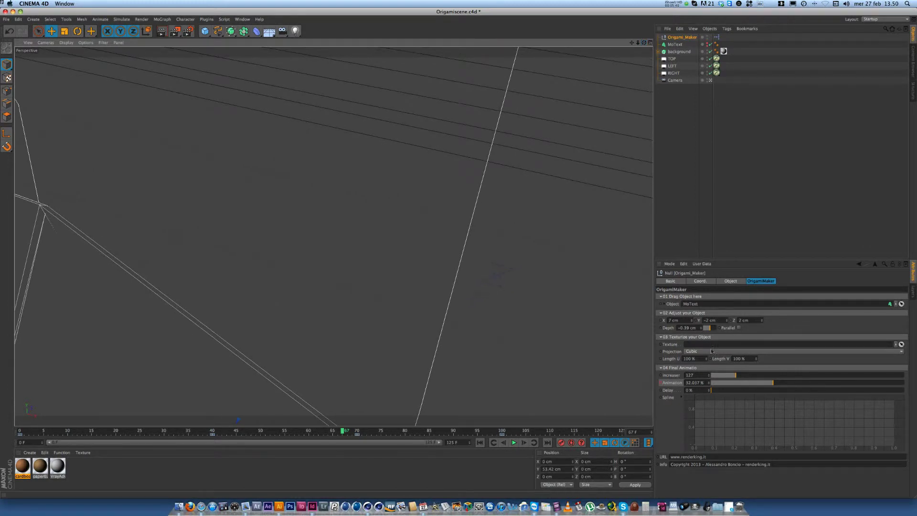
pyautogui.keyDown('alt'); pyautogui.moveTo(334, 236); pyautogui.dragTo(633, 49); pyautogui.keyUp('alt')
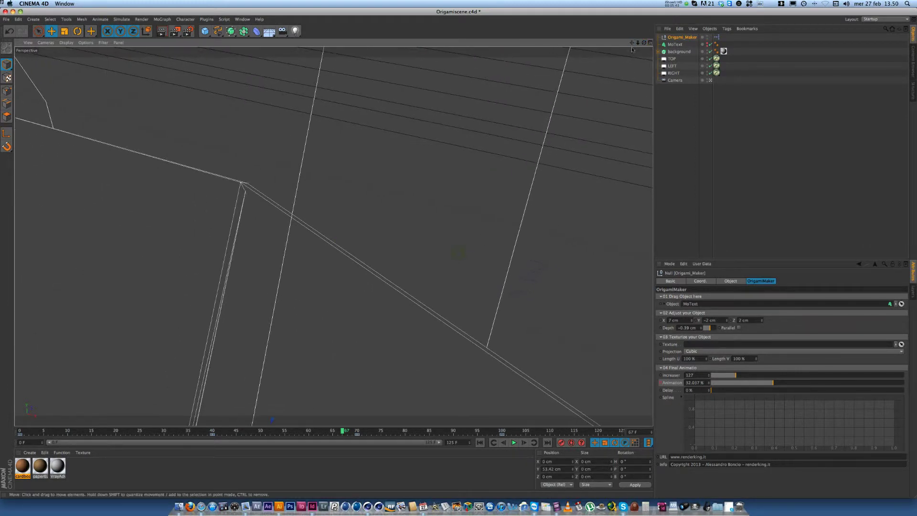
pyautogui.moveTo(705, 329); pyautogui.dragTo(701, 330)
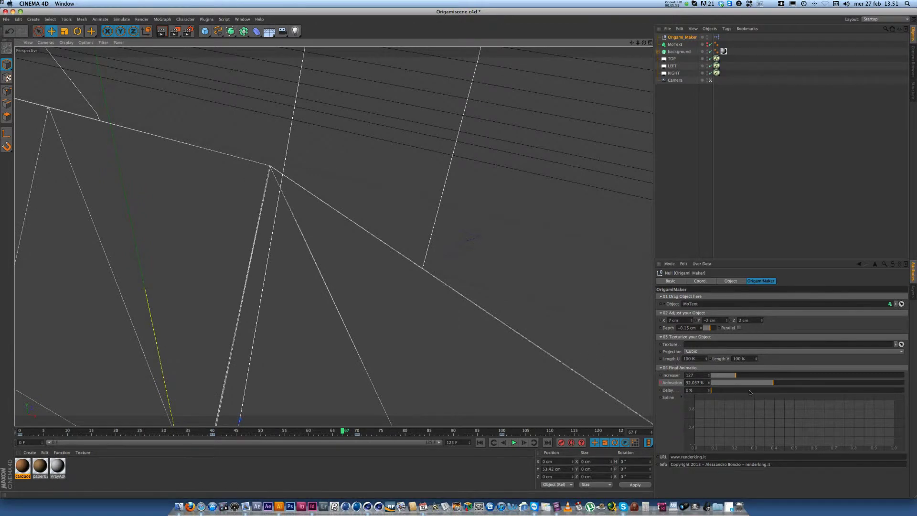
# - Raise the 04 Final Animation Delay to about 25% and view from a wider angle
pyautogui.moveTo(749, 390); pyautogui.dragTo(757, 391)
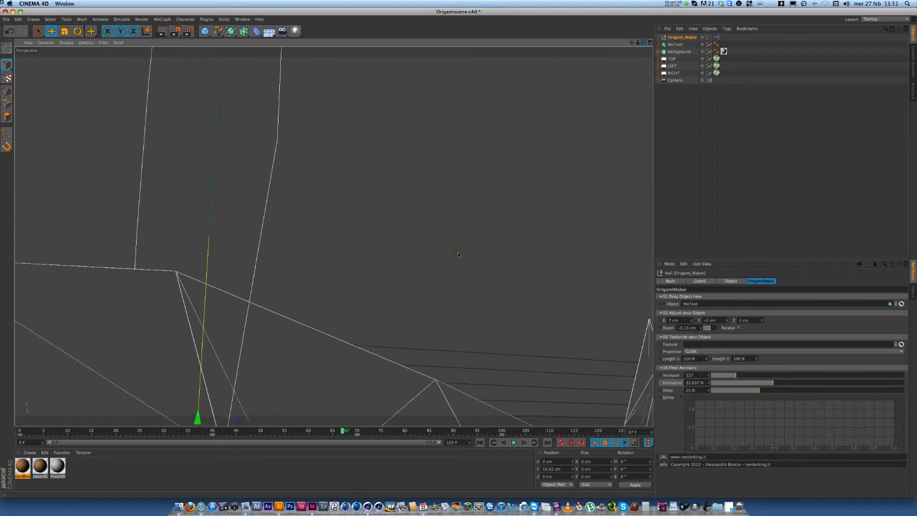
pyautogui.keyDown('alt'); pyautogui.moveTo(458, 252); pyautogui.dragTo(640, 45); pyautogui.keyUp('alt')
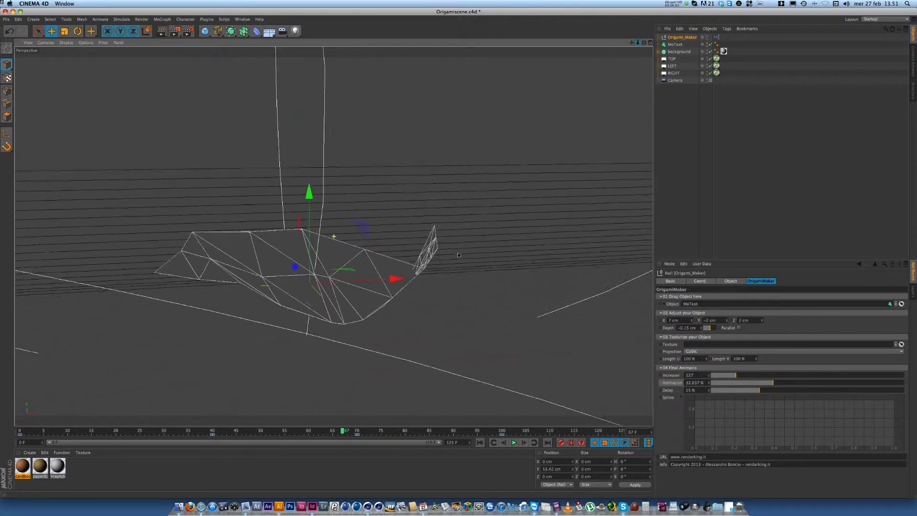
# - Play the folding animation from the start and stop at frame 102, where KING reforms
pyautogui.click(480, 442)
pyautogui.click(514, 442)
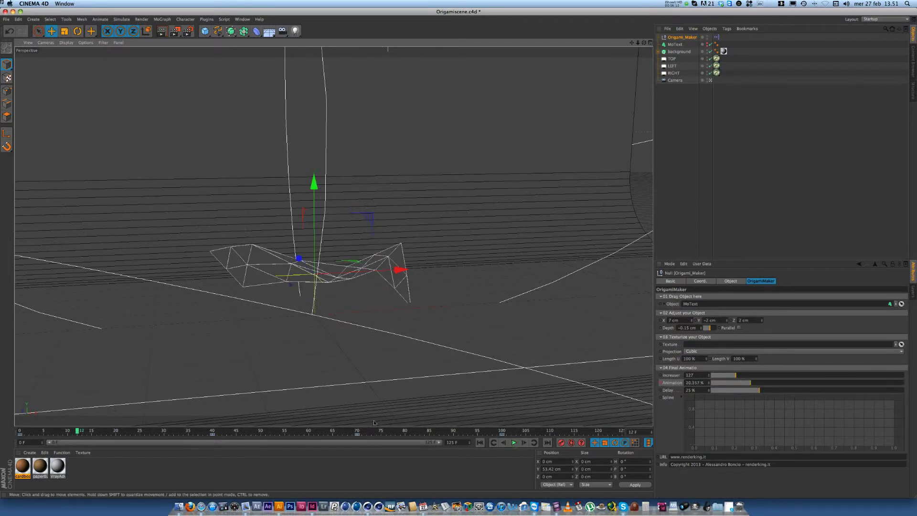
pyautogui.click(500, 430)
pyautogui.moveTo(499, 431); pyautogui.dragTo(511, 431)
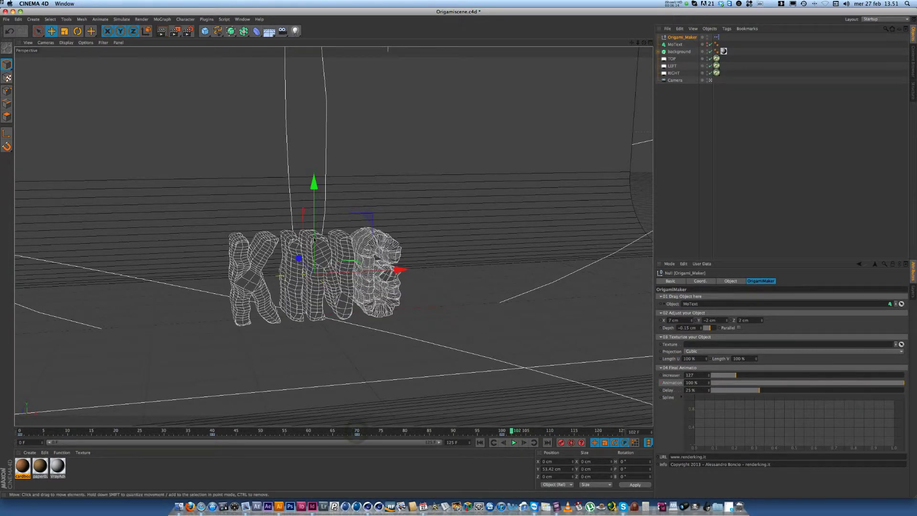
pyautogui.scroll(3, 334, 236)
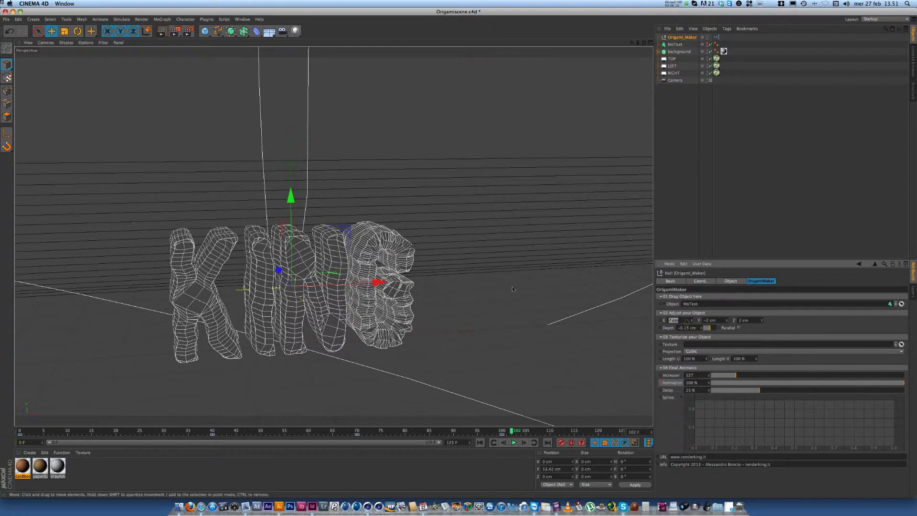
pyautogui.write('1')
# - Enter offsets X 1 cm, Y -1 cm, Z 1 cm and Depth -0.1 cm
pyautogui.press('Return')
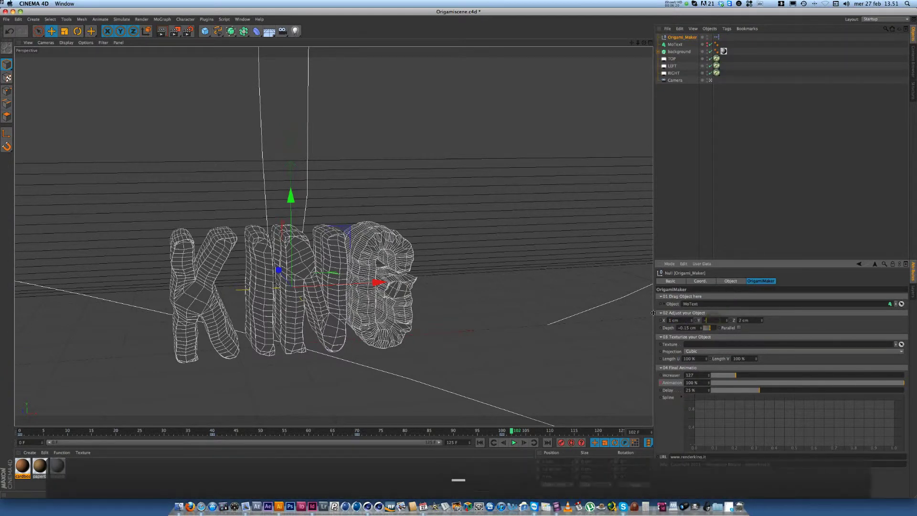
pyautogui.write('-1')
pyautogui.write('1')
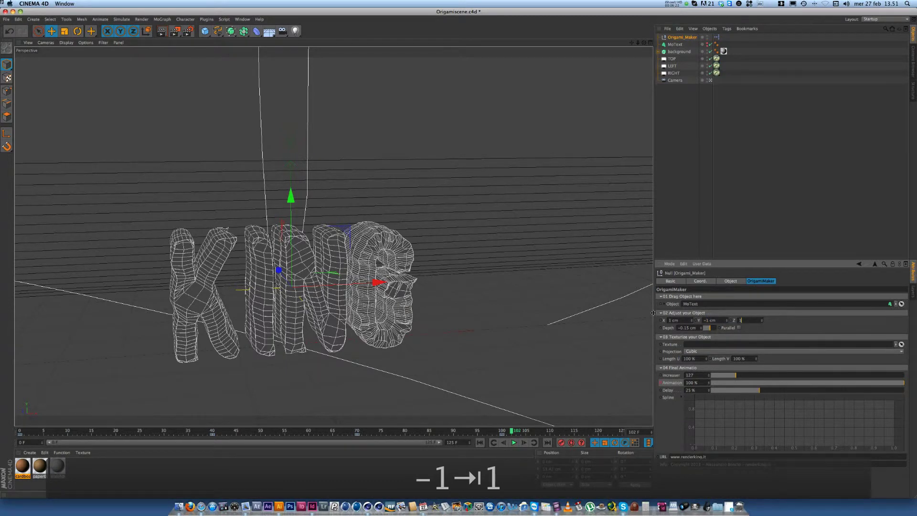
pyautogui.press('Return')
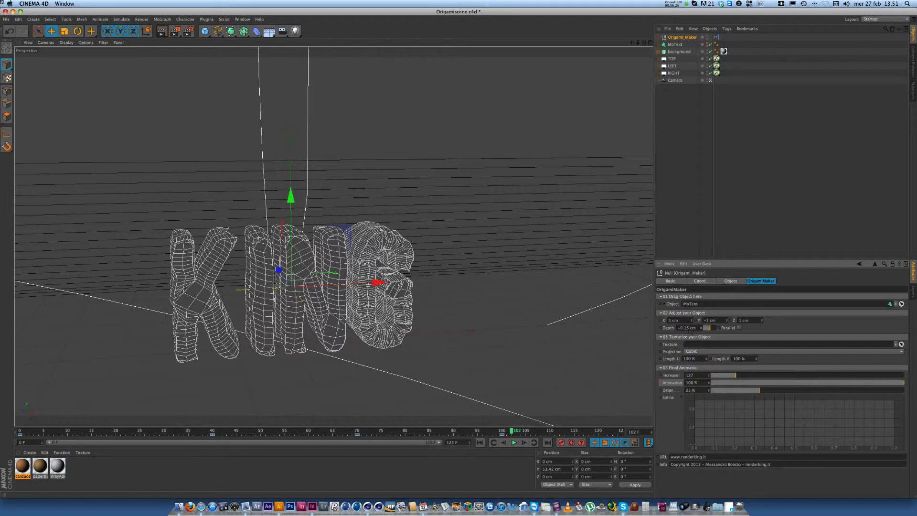
pyautogui.write('0')
pyautogui.press('Return')
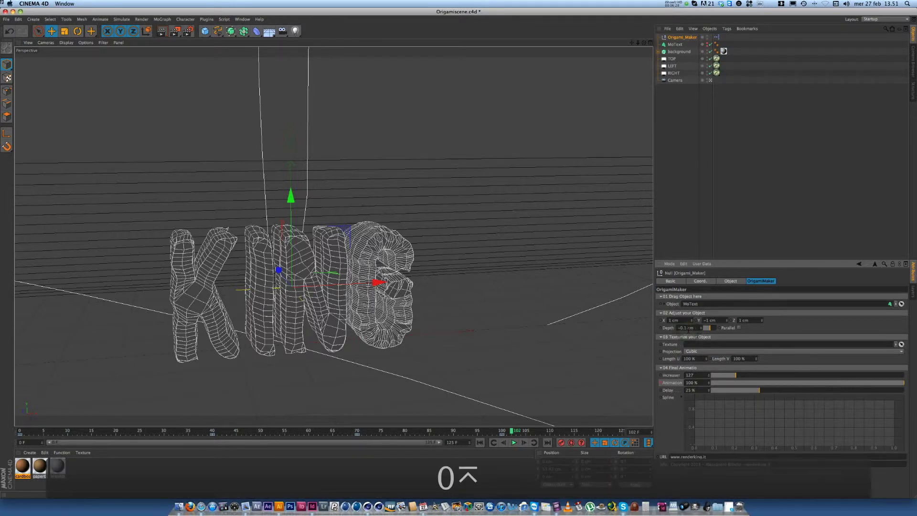
pyautogui.click(739, 392)
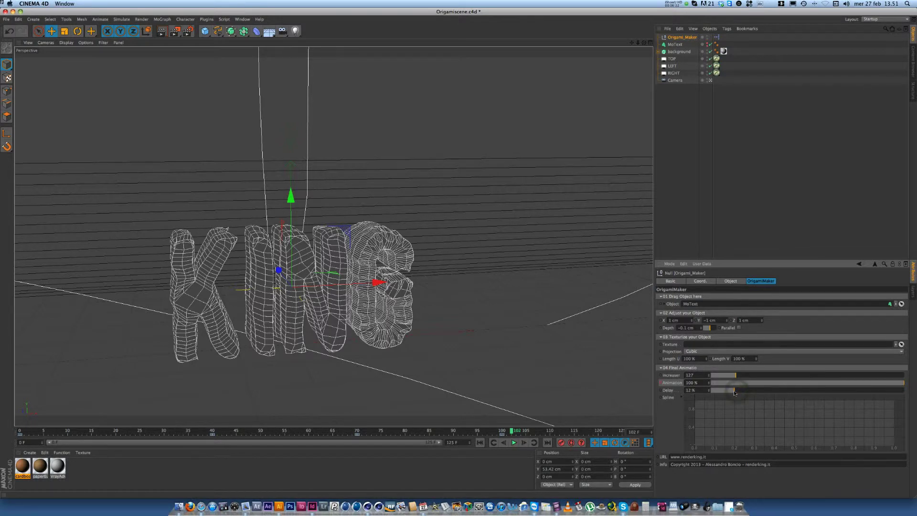
pyautogui.click(480, 443)
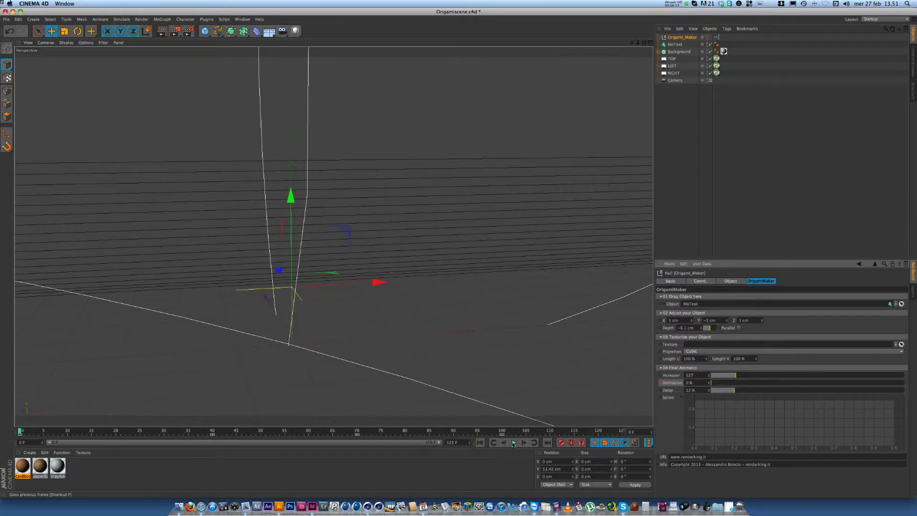
pyautogui.click(513, 442)
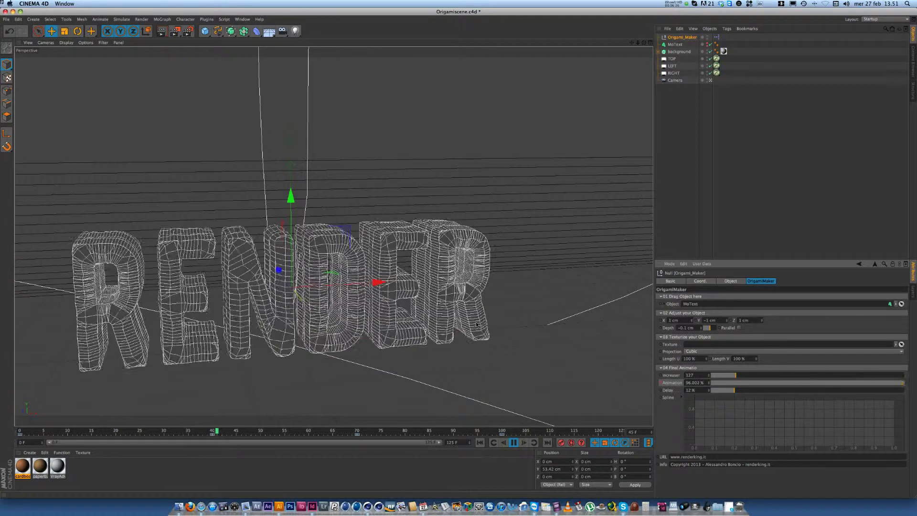
pyautogui.click(514, 443)
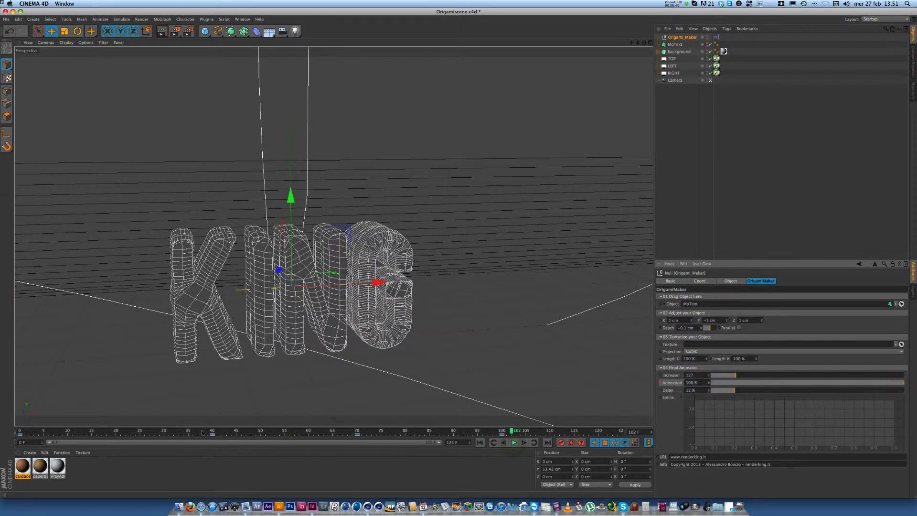
pyautogui.moveTo(203, 432)
pyautogui.mouseDown()
pyautogui.moveTo(362, 433)
pyautogui.moveTo(212, 435)
pyautogui.mouseUp()
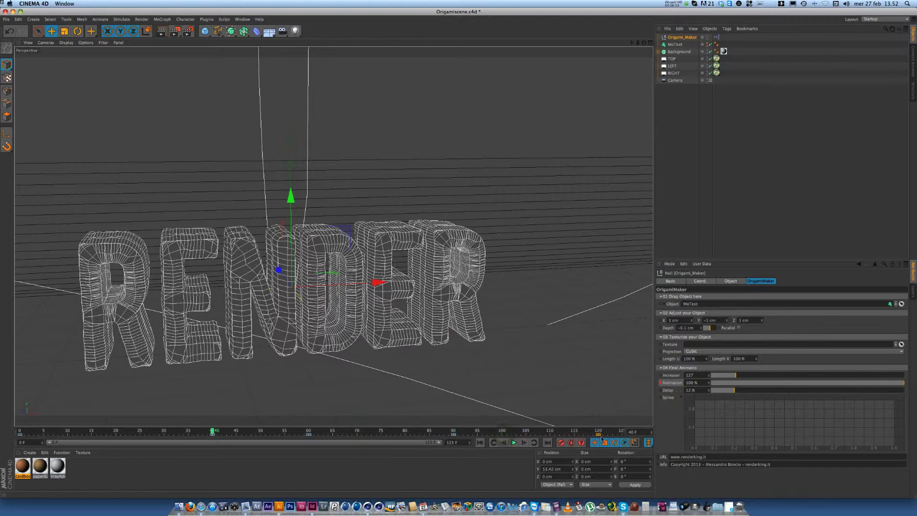
pyautogui.click(480, 442)
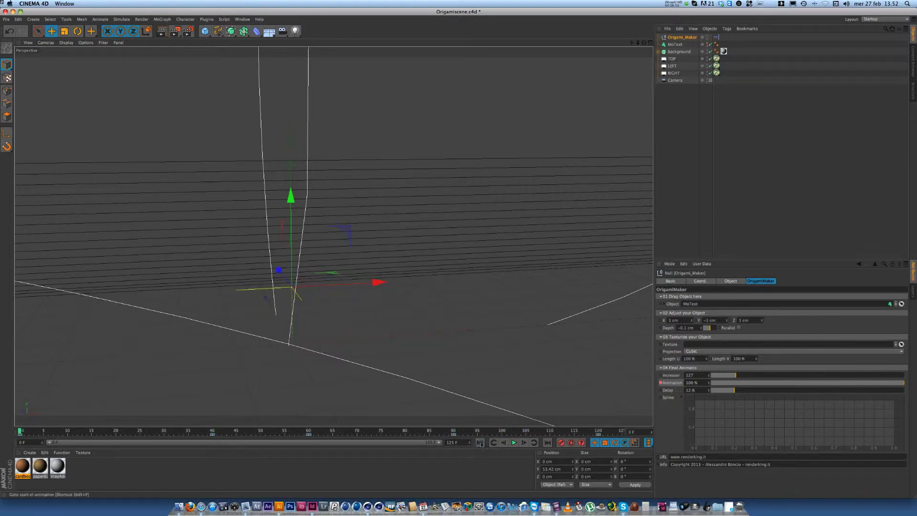
pyautogui.press('F8')
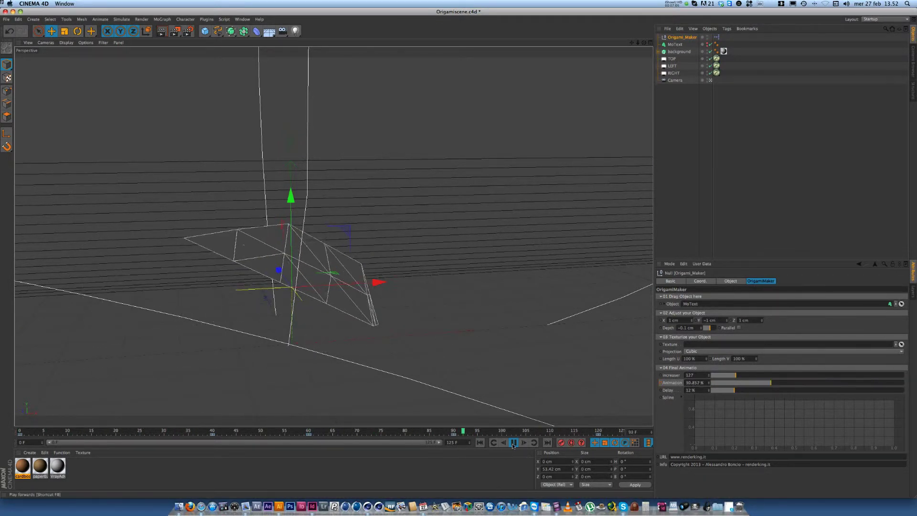
pyautogui.click(515, 443)
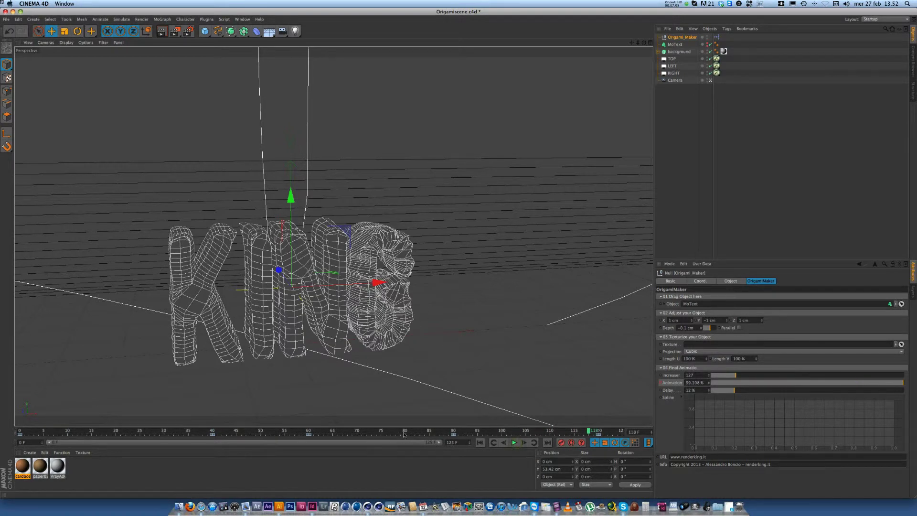
pyautogui.moveTo(405, 433)
pyautogui.mouseDown()
pyautogui.moveTo(322, 432)
pyautogui.moveTo(646, 422)
pyautogui.mouseUp()
pyautogui.click(207, 432)
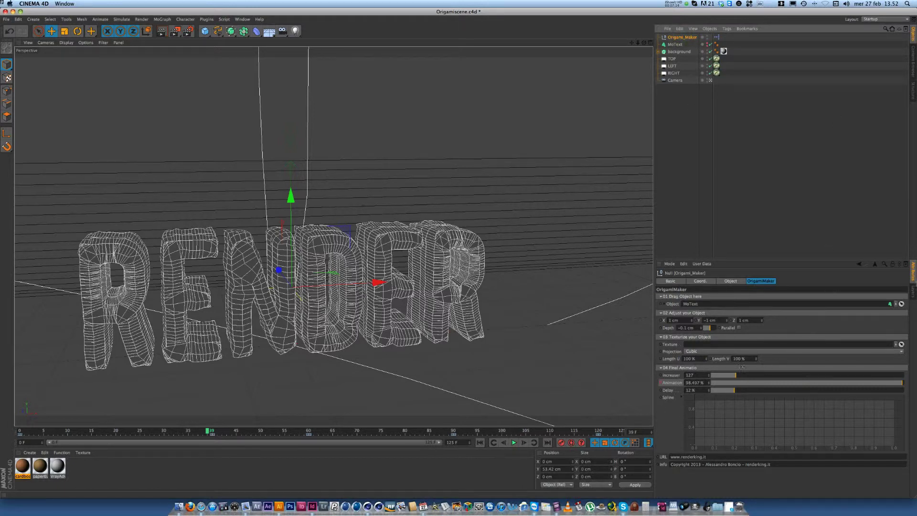
# - Load the cardboard03 material from the texture pack's paper folder in the Content Browser
pyautogui.click(913, 70)
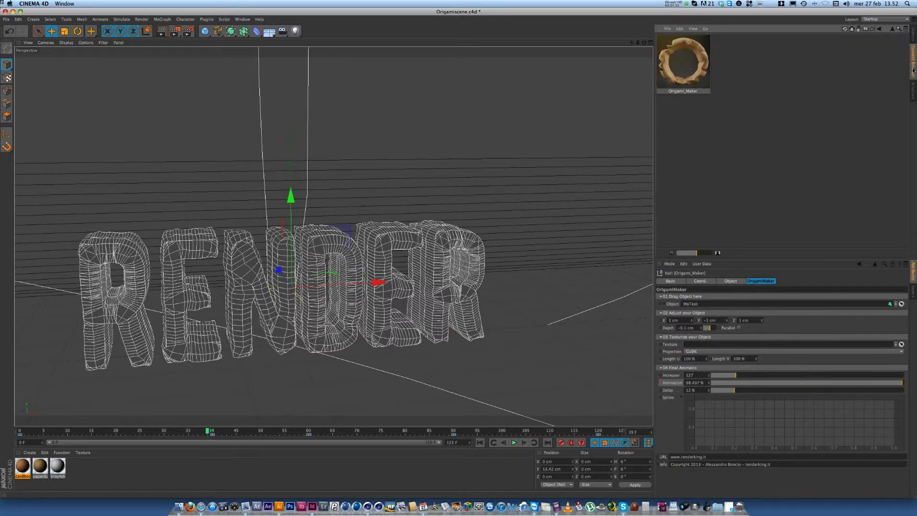
pyautogui.click(892, 29)
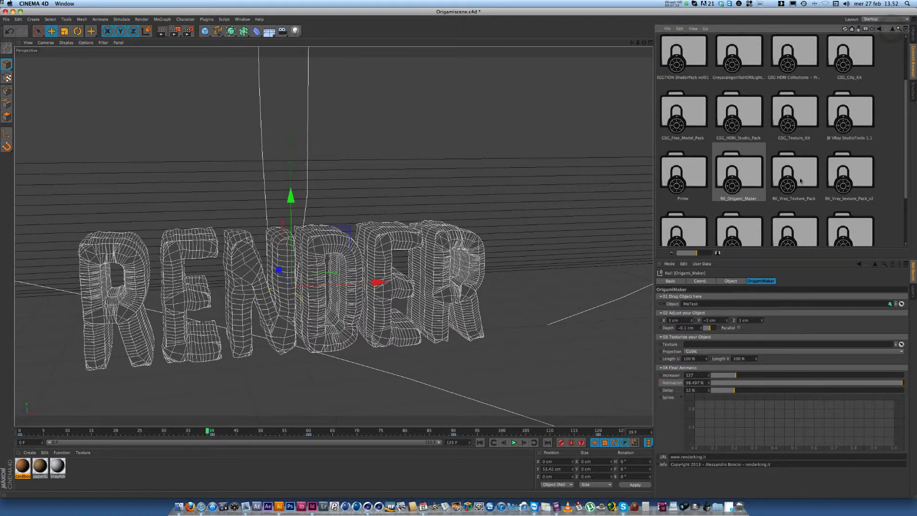
pyautogui.doubleClick(820, 175)
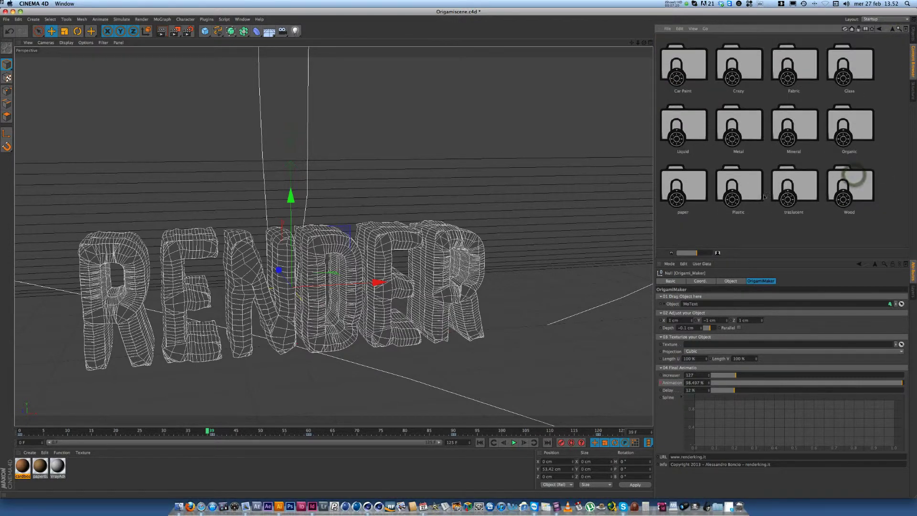
pyautogui.doubleClick(684, 185)
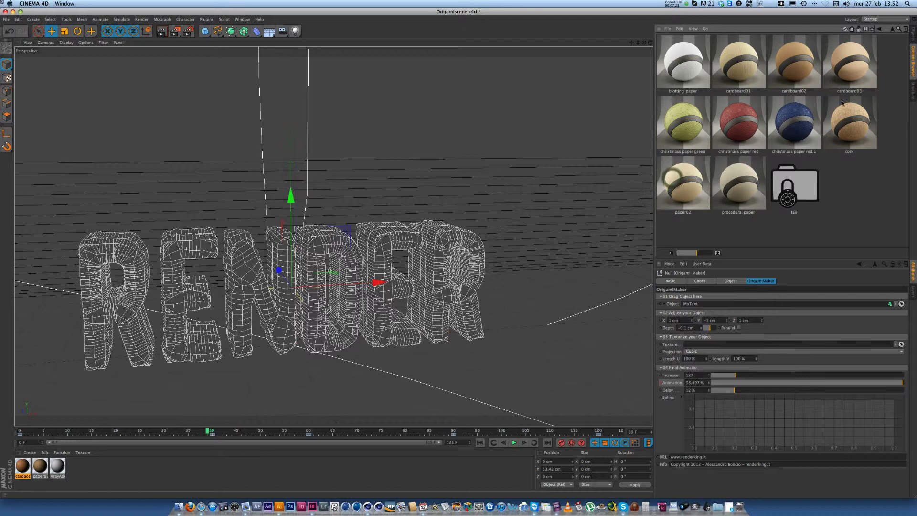
pyautogui.doubleClick(864, 71)
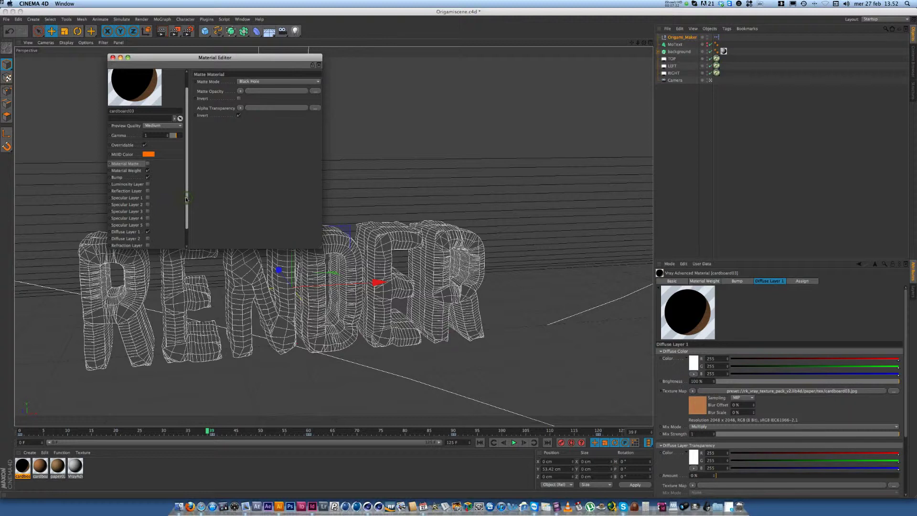
# - Set cardboard03's Bump Map Type to tangent-space normal map
pyautogui.click(126, 176)
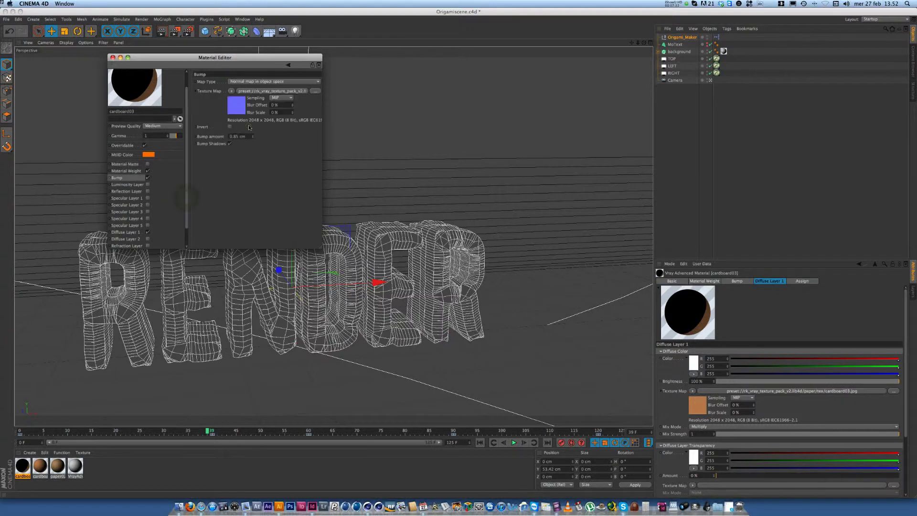
pyautogui.click(267, 81)
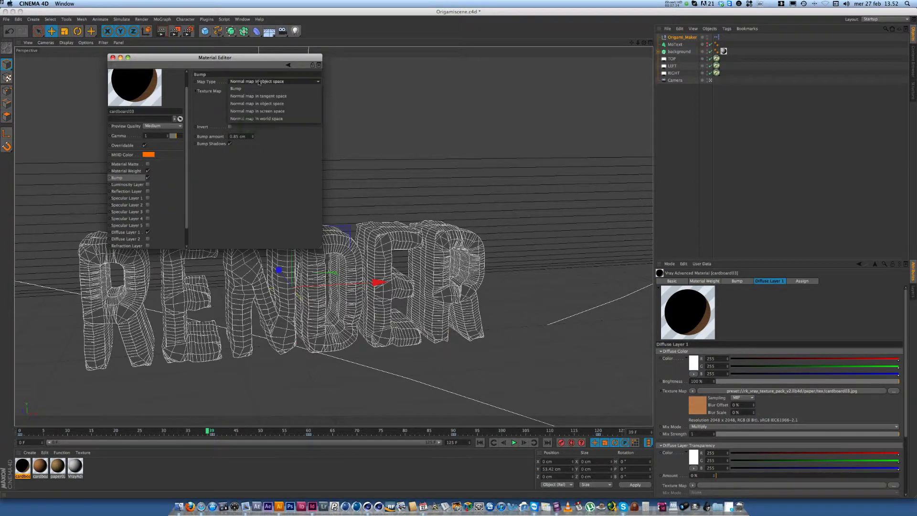
pyautogui.click(287, 96)
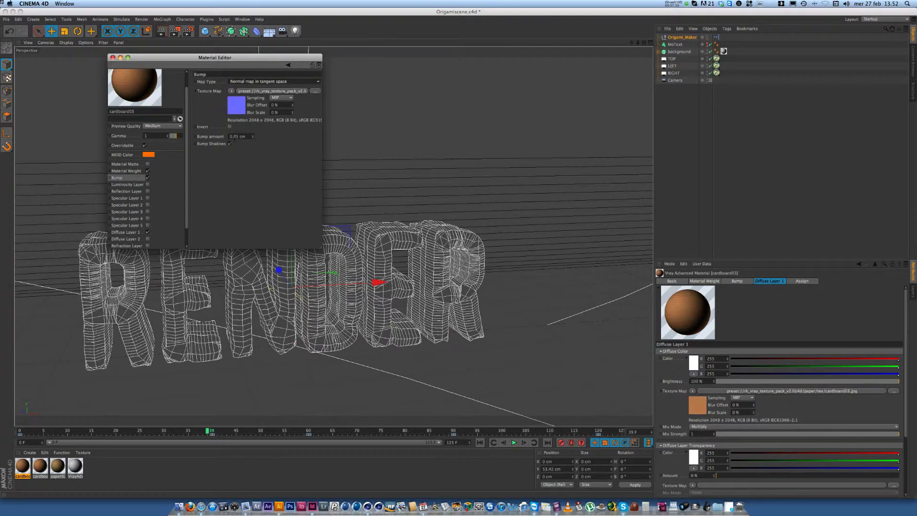
pyautogui.click(113, 58)
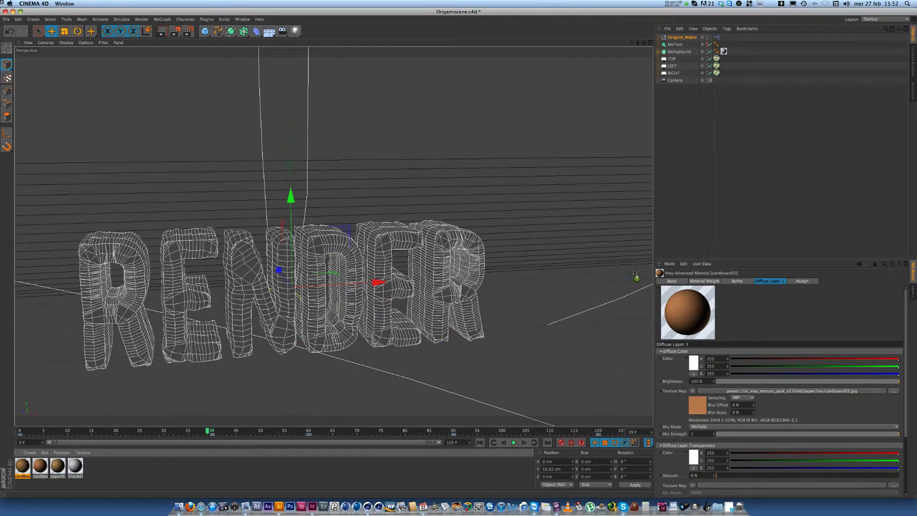
# - Assign cardboard03 as the Origami_Maker texture
pyautogui.moveTo(21, 467); pyautogui.dragTo(677, 37)
pyautogui.click(680, 37)
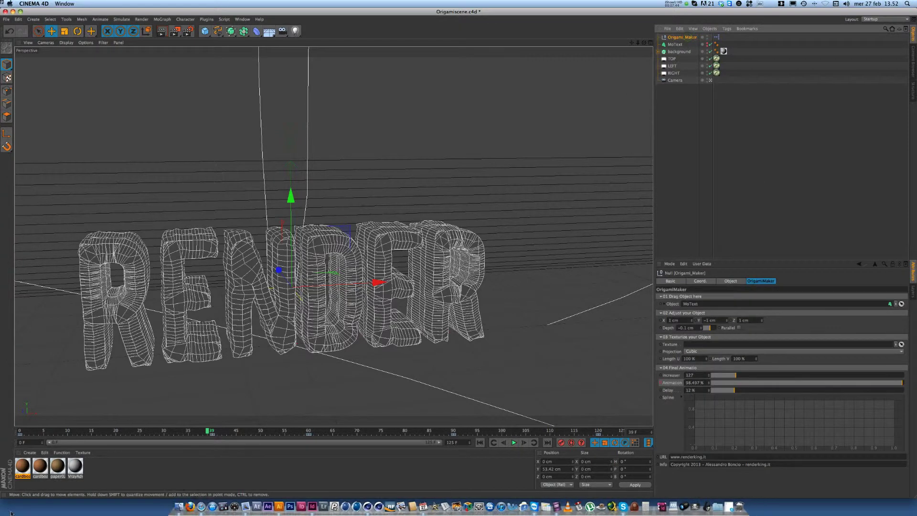
pyautogui.moveTo(21, 467); pyautogui.dragTo(716, 344)
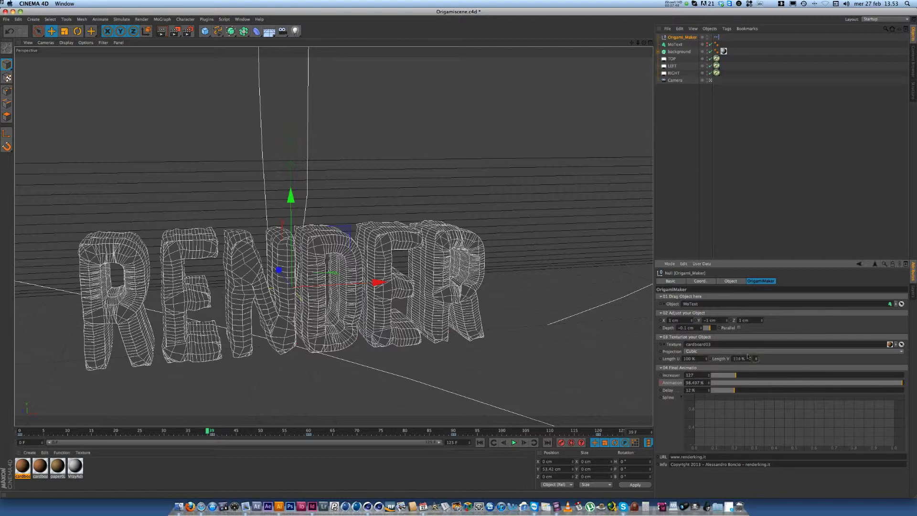
# - Switch the viewport to Gouraud Shading (Lines) and set the texture's Length V to 57%
pyautogui.click(90, 33)
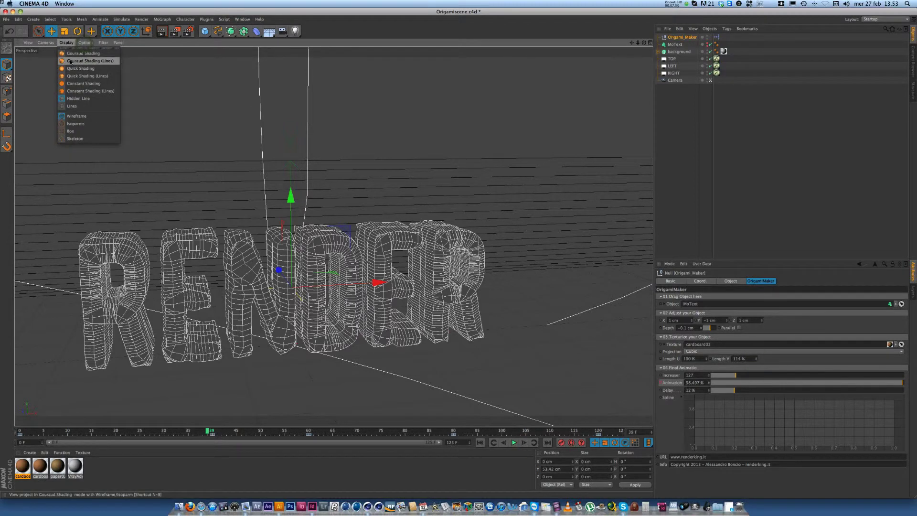
pyautogui.click(70, 63)
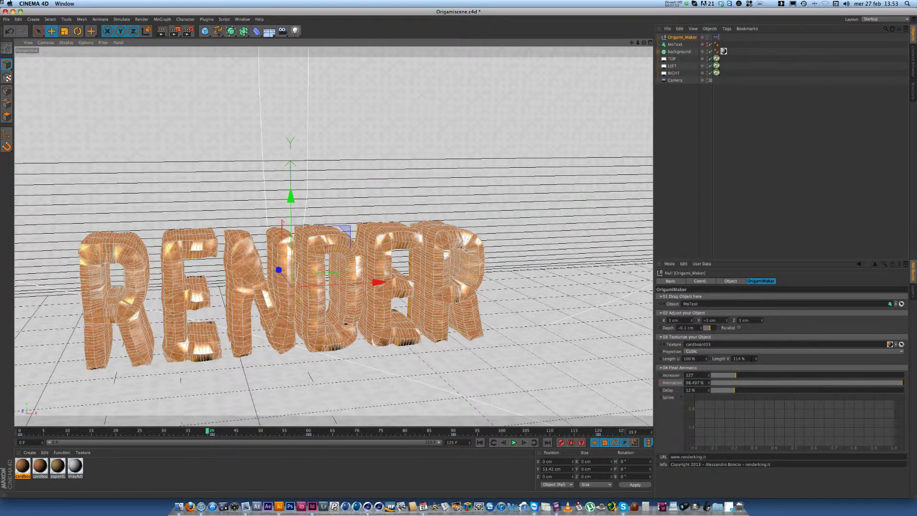
pyautogui.moveTo(755, 359); pyautogui.dragTo(755, 359)
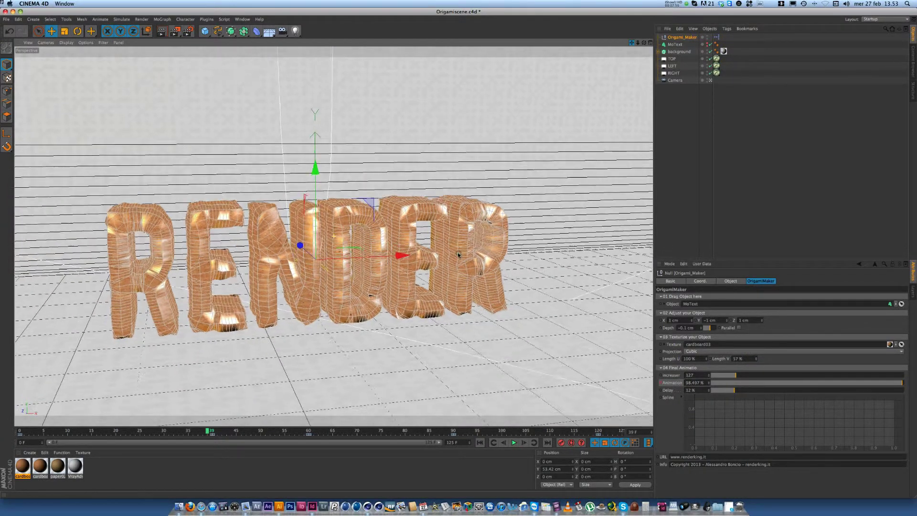
pyautogui.keyDown('alt'); pyautogui.moveTo(430, 316); pyautogui.dragTo(459, 253); pyautogui.keyUp('alt')
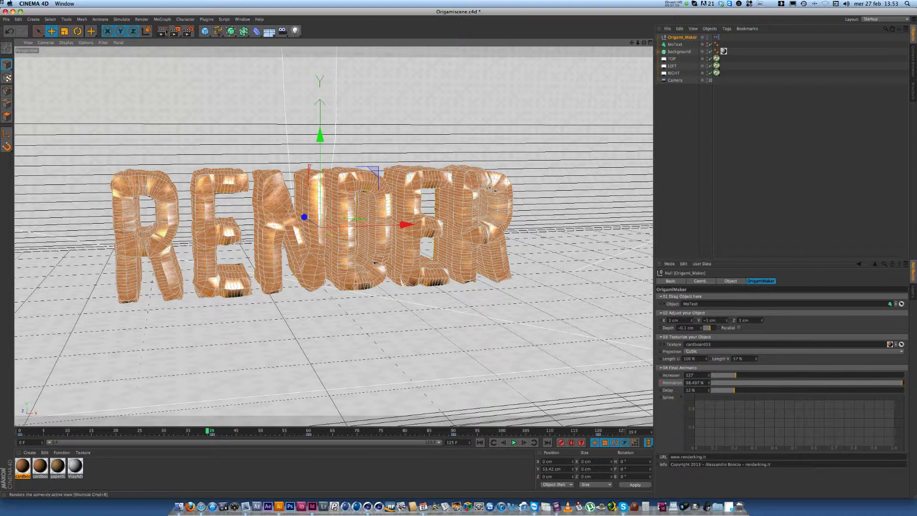
# - Render Region over the cardboard-textured RENDER letters
pyautogui.click(175, 31)
pyautogui.click(200, 41)
pyautogui.moveTo(618, 305); pyautogui.dragTo(67, 124)
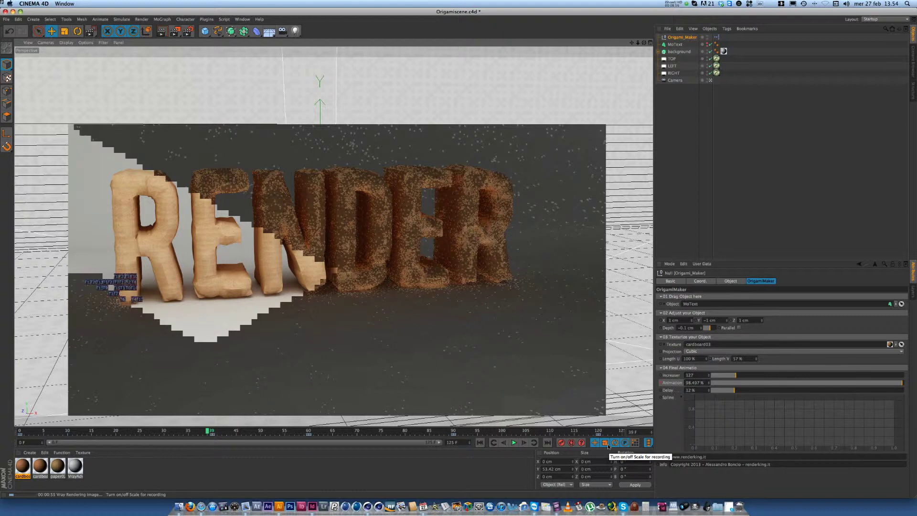
# - Load plastic07_shiny_orange from the Content Browser's Plastic folder
pyautogui.click(913, 68)
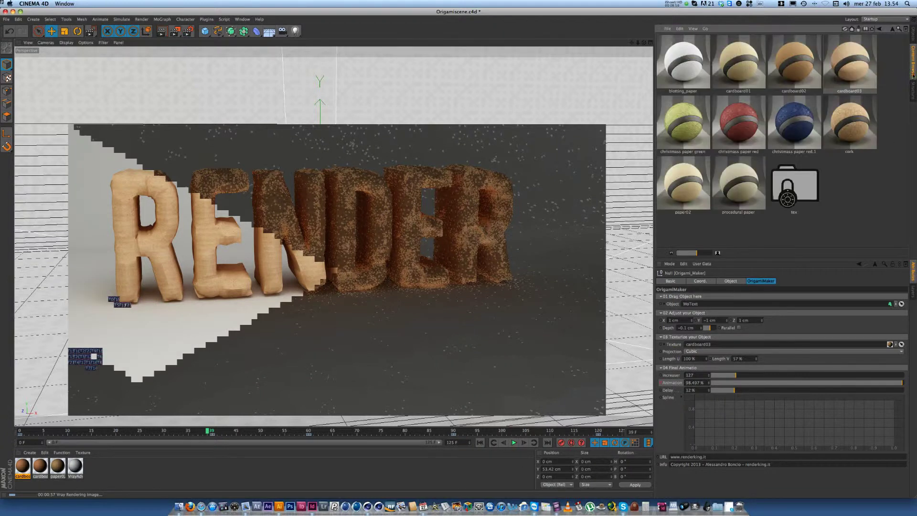
pyautogui.click(894, 30)
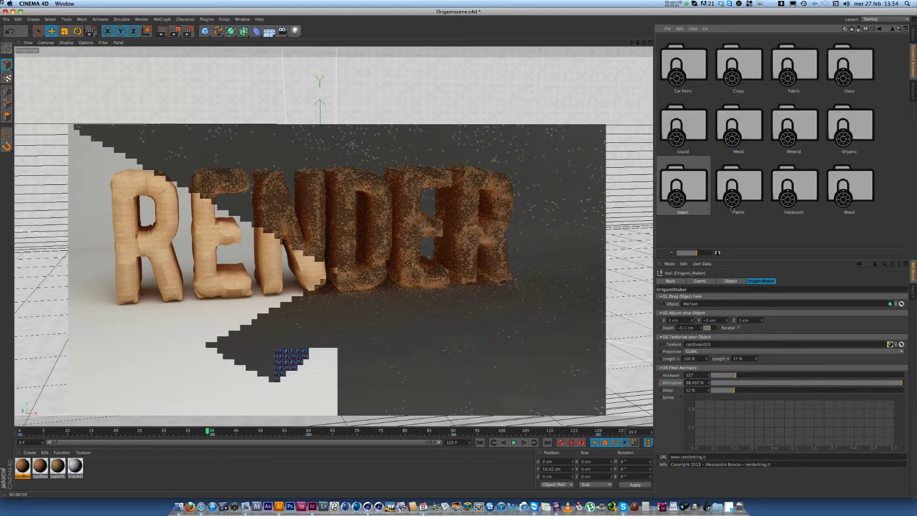
pyautogui.doubleClick(738, 188)
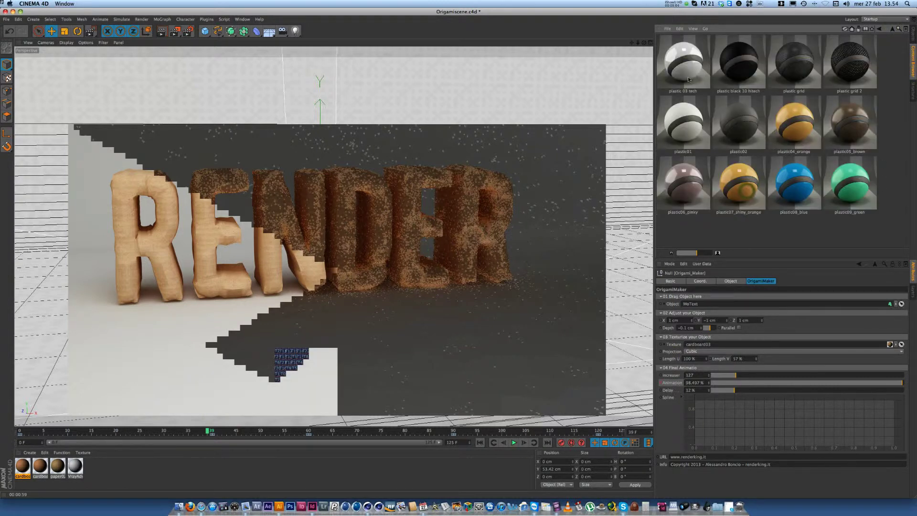
pyautogui.doubleClick(738, 188)
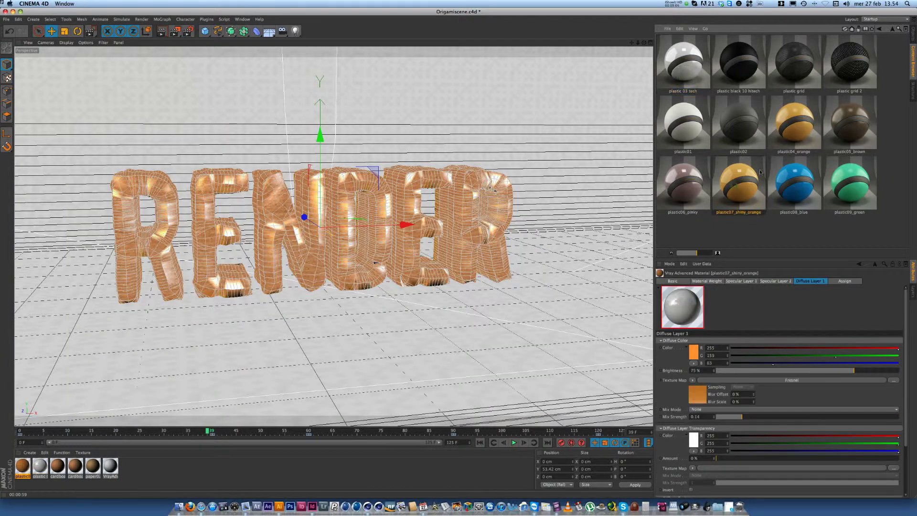
# - Replace the Origami_Maker texture with plastic07_shiny_orange
pyautogui.hotkey('shift', 'F1')
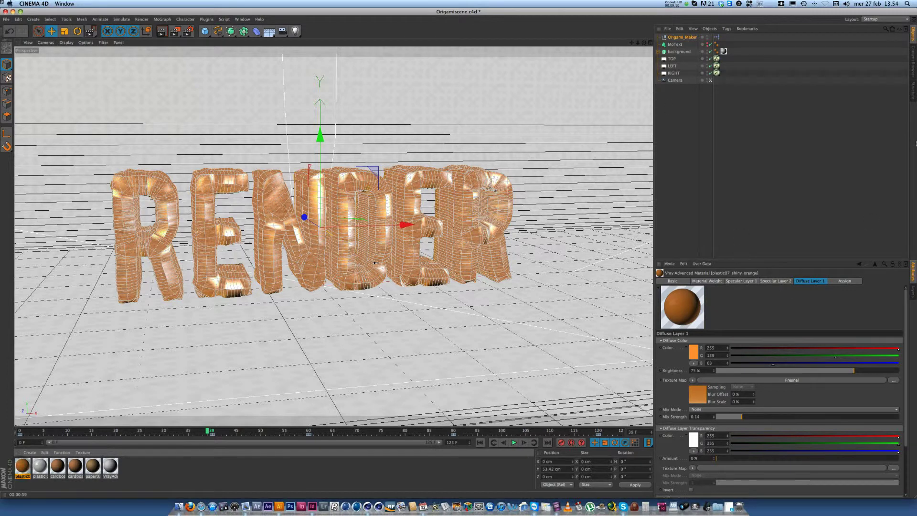
pyautogui.click(682, 38)
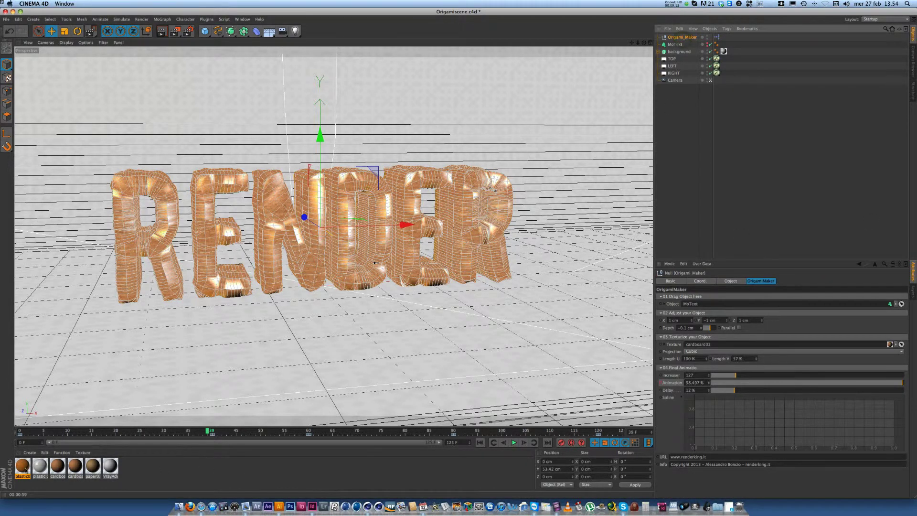
pyautogui.moveTo(646, 373); pyautogui.dragTo(709, 345)
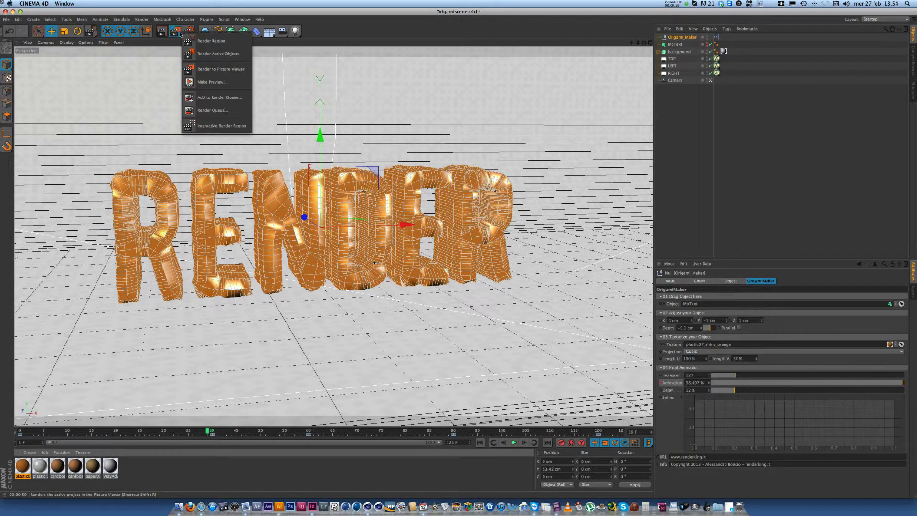
# - Render Region over the middle orange plastic letters
pyautogui.moveTo(189, 30); pyautogui.dragTo(215, 57)
pyautogui.moveTo(248, 135); pyautogui.dragTo(378, 343)
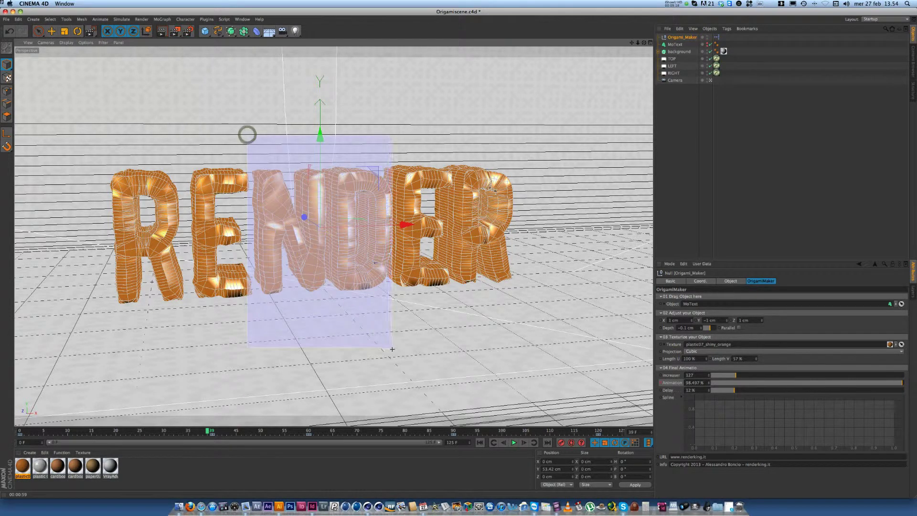